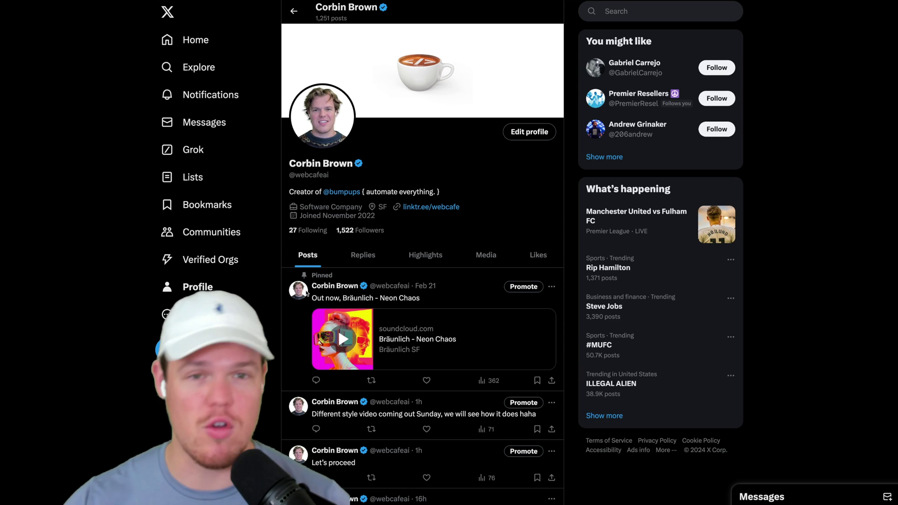
Open the company profile mentioned in the bio, then return to the previous profile page.
scroll(130, 198, "down", 2)
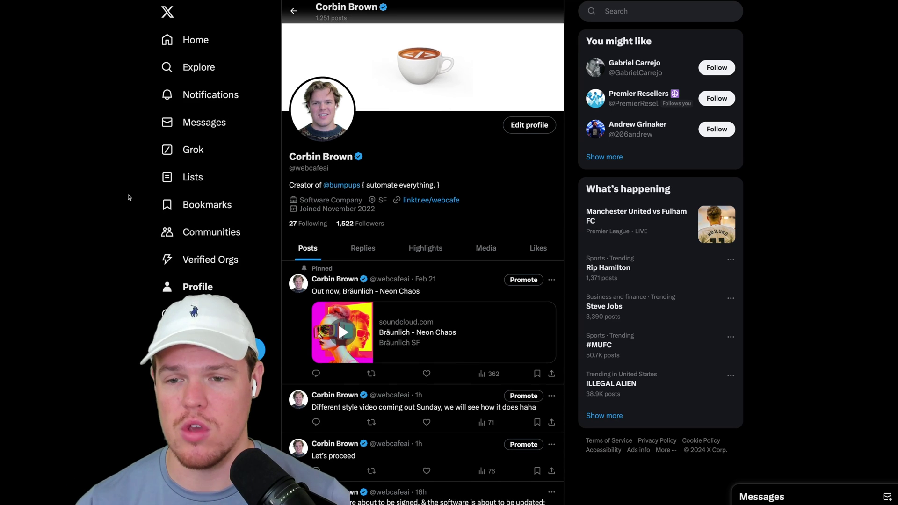
scroll(130, 197, "up", 2)
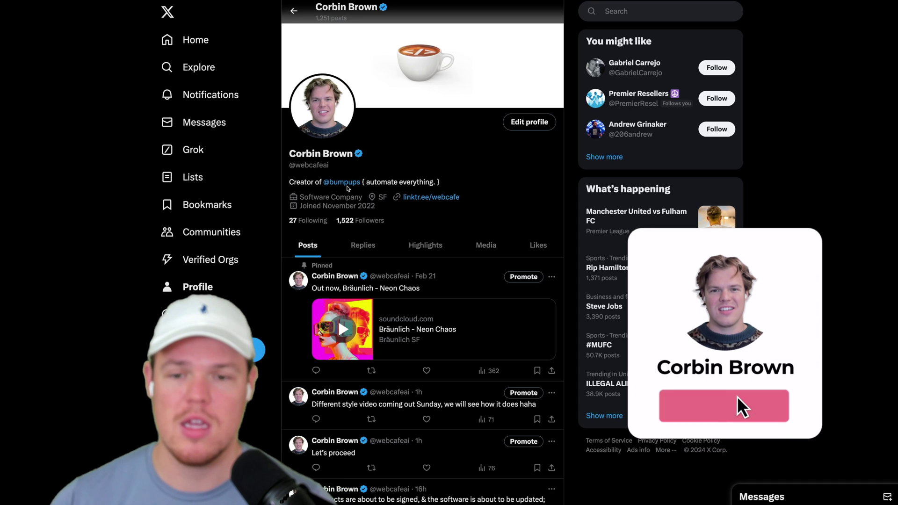
left_click(350, 183)
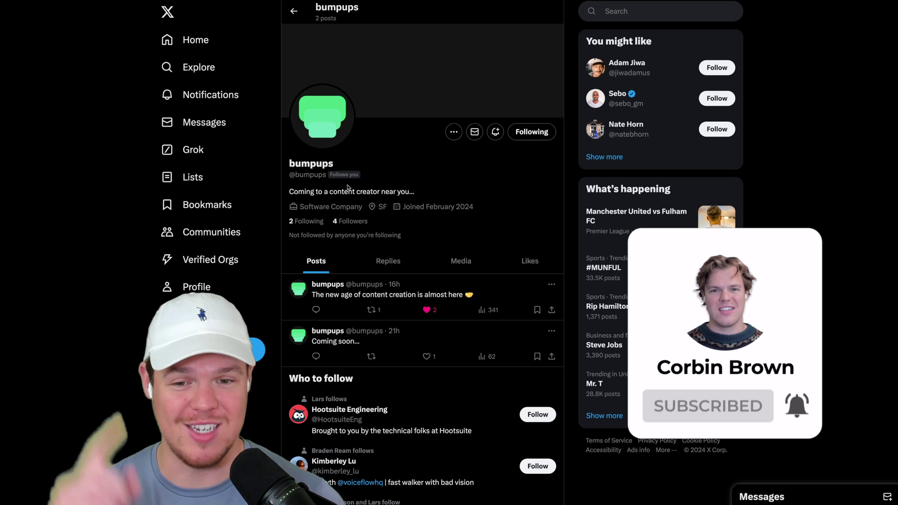
left_click(294, 11)
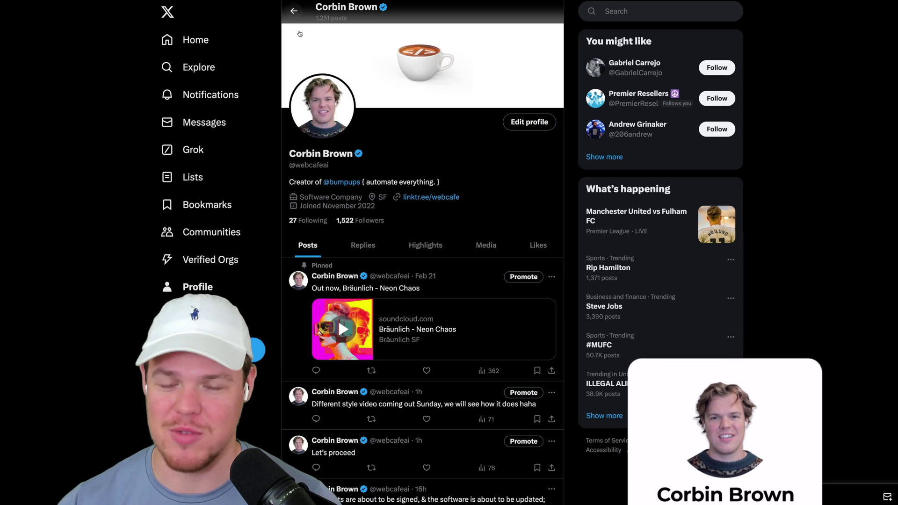
Scroll through the Gemini Advanced $19.99/month pricing page and back up.
scroll(344, 142, "down", 1)
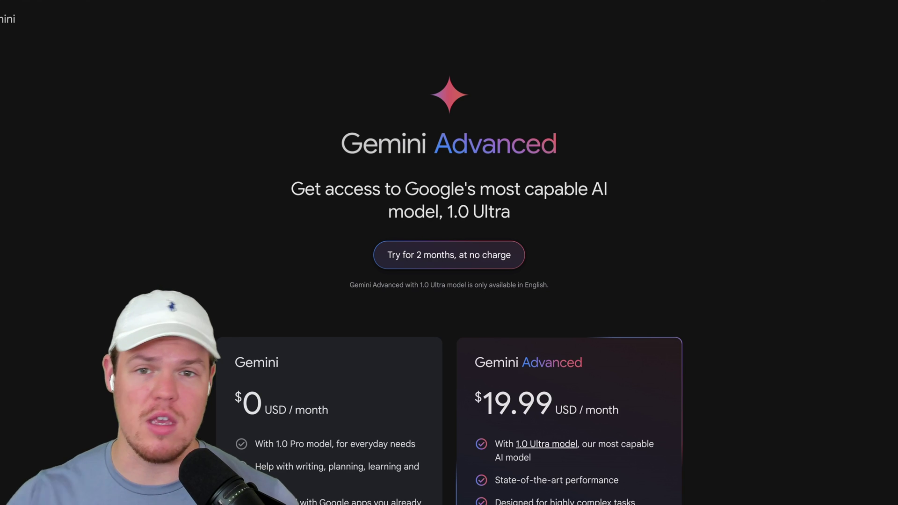
scroll(279, 173, "down", 2)
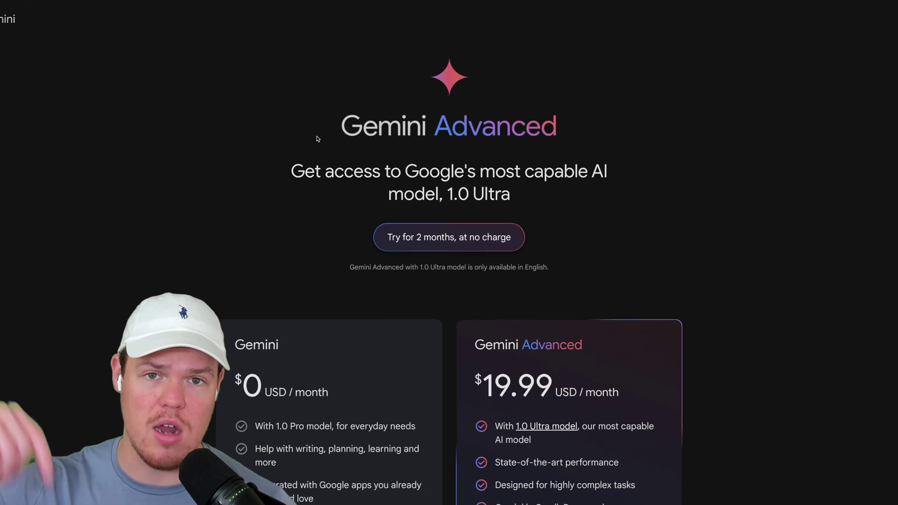
scroll(279, 173, "down", 3)
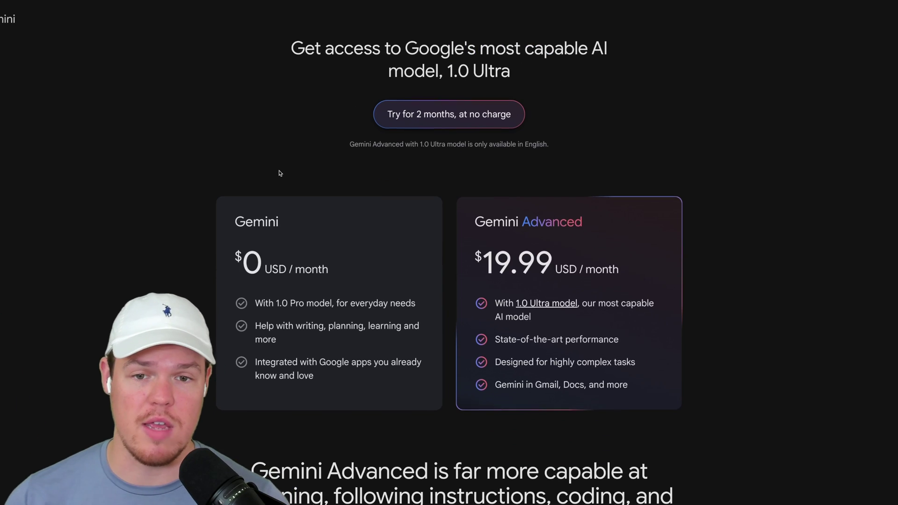
scroll(279, 173, "down", 1)
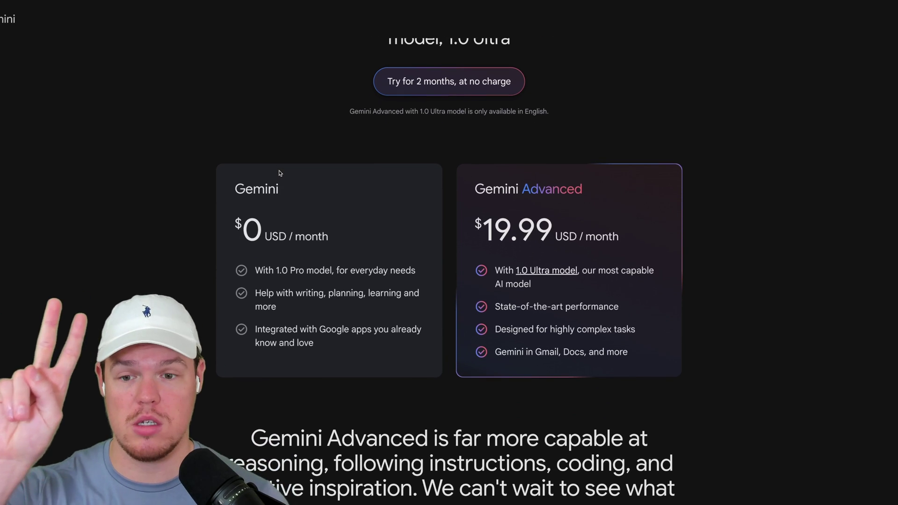
scroll(279, 173, "down", 1)
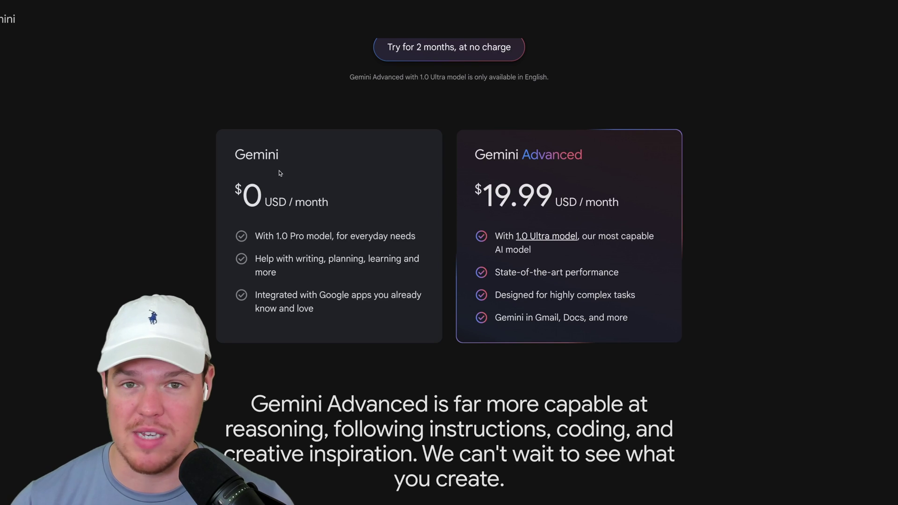
scroll(280, 173, "down", 2)
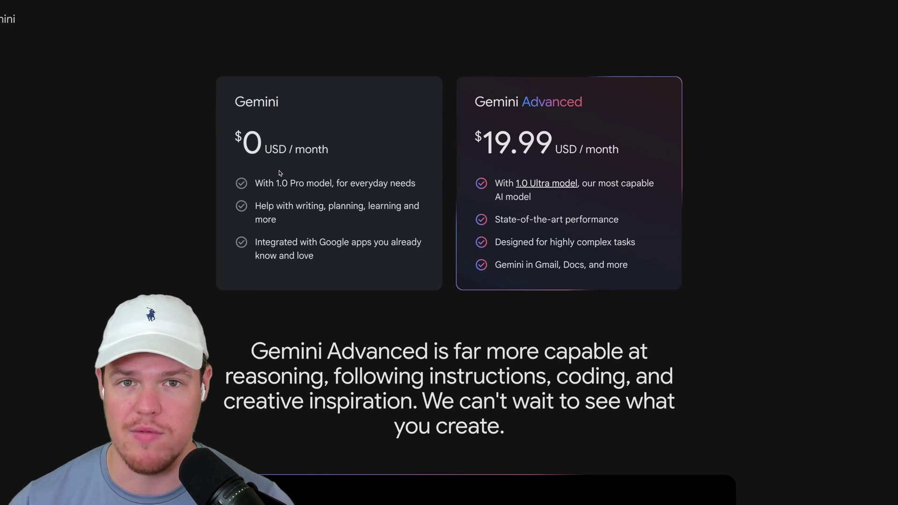
scroll(309, 222, "down", 1)
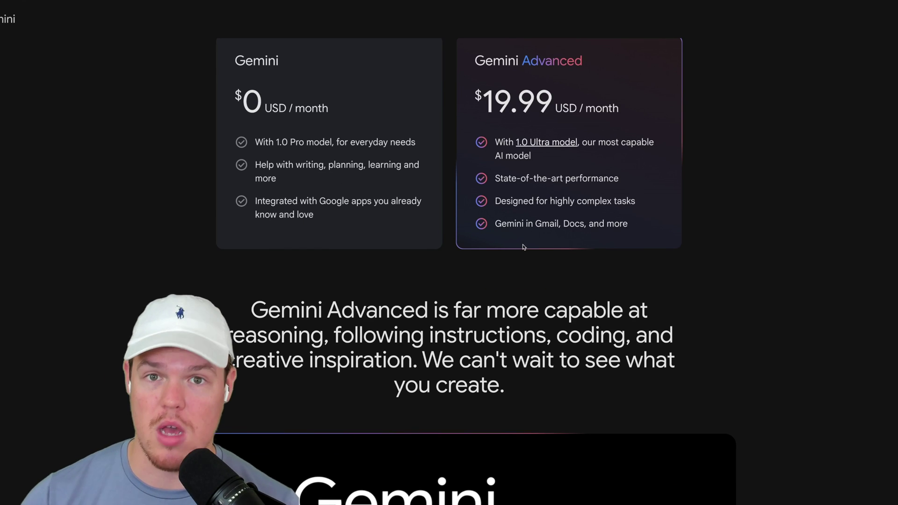
scroll(525, 247, "down", 3)
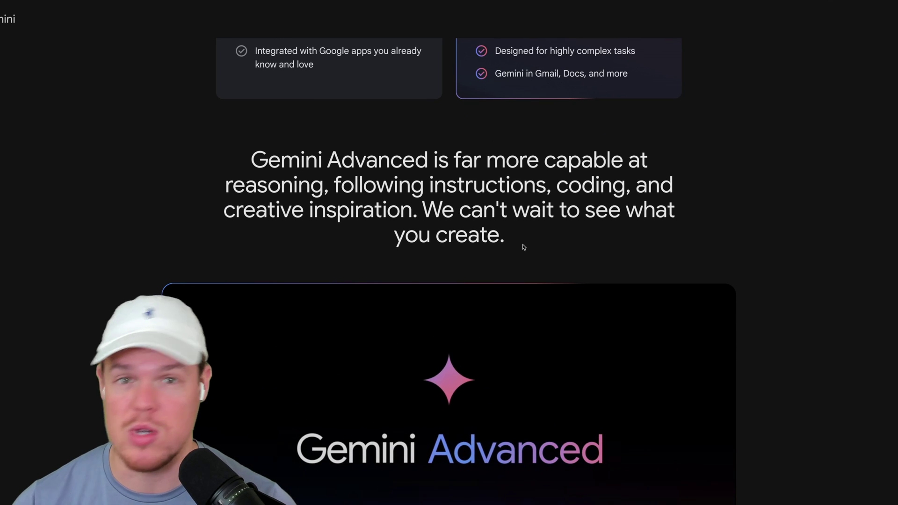
scroll(524, 247, "down", 9)
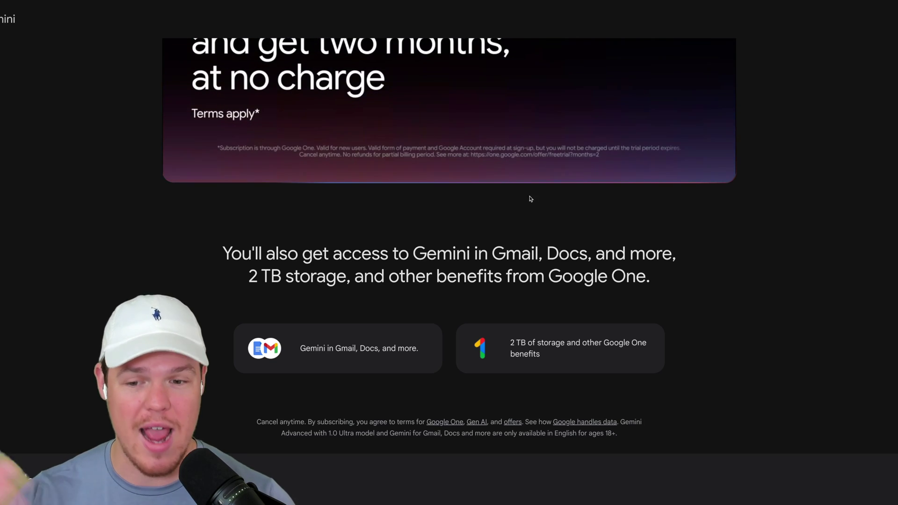
scroll(539, 211, "up", 8)
scroll(552, 230, "up", 6)
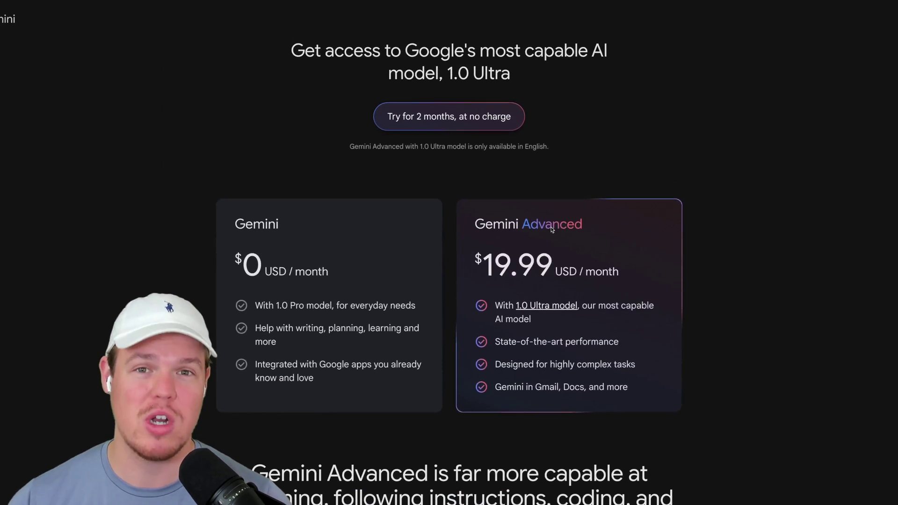
scroll(552, 230, "up", 1)
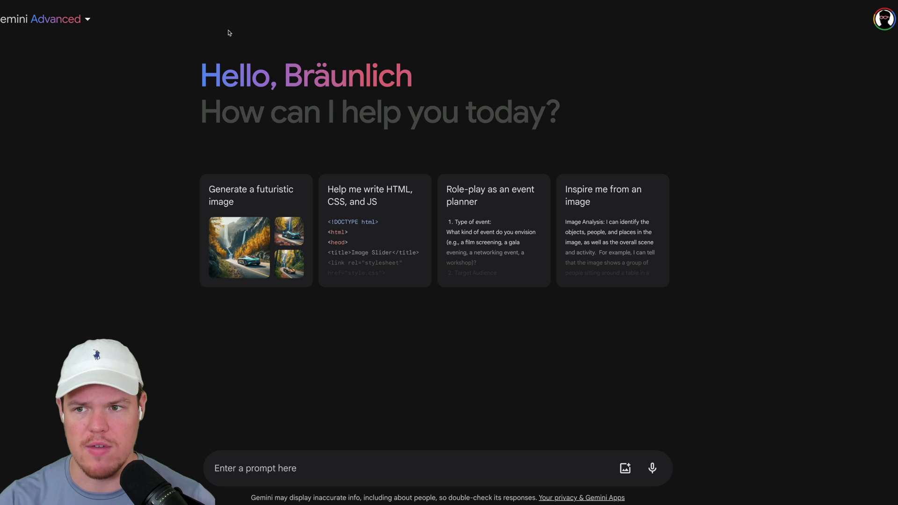
Keep Gemini Advanced selected in the model dropdown and open the settings menu.
left_click(87, 19)
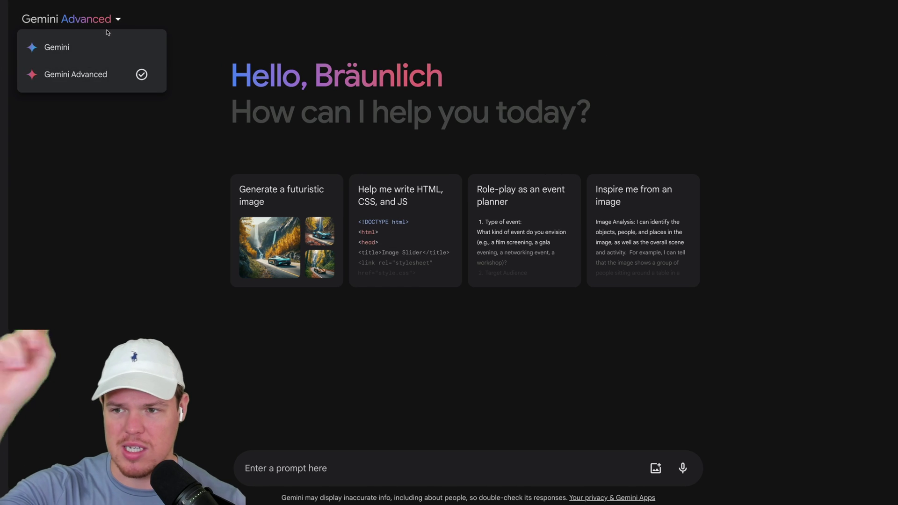
left_click(97, 77)
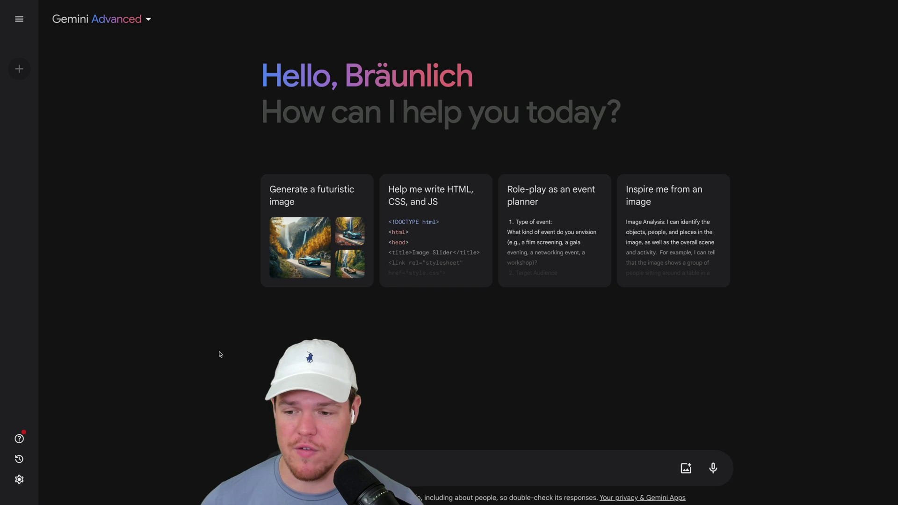
left_click(19, 480)
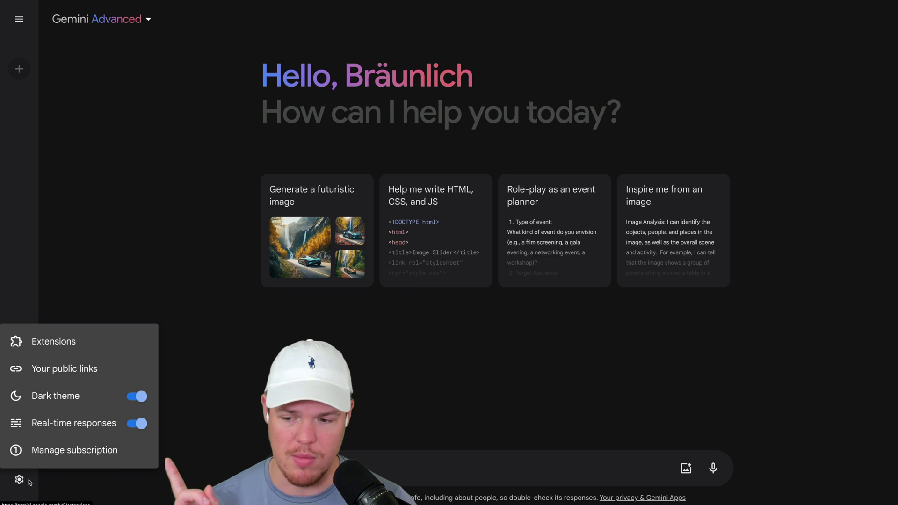
left_click(74, 342)
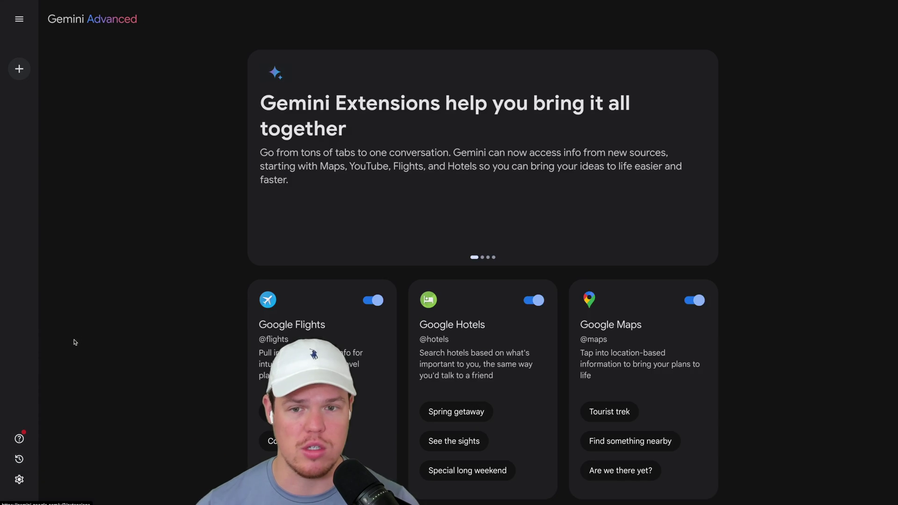
scroll(211, 353, "down", 3)
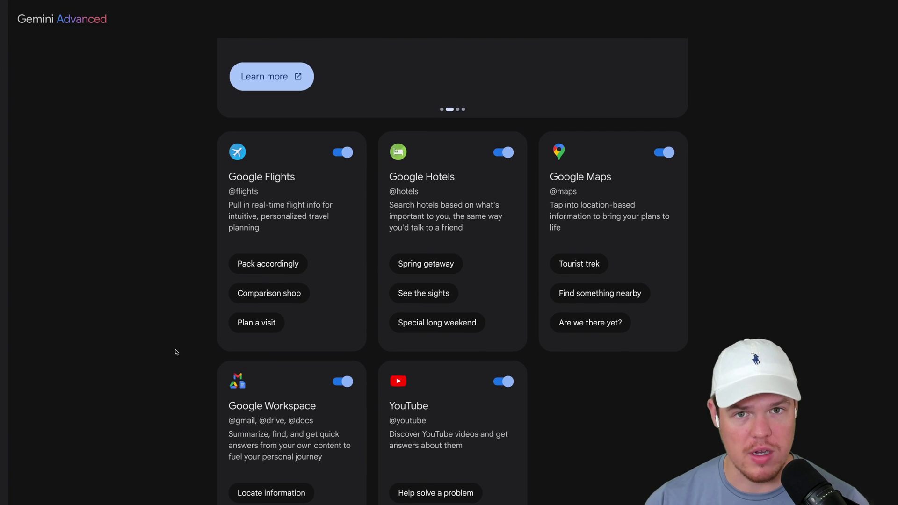
scroll(176, 352, "down", 2)
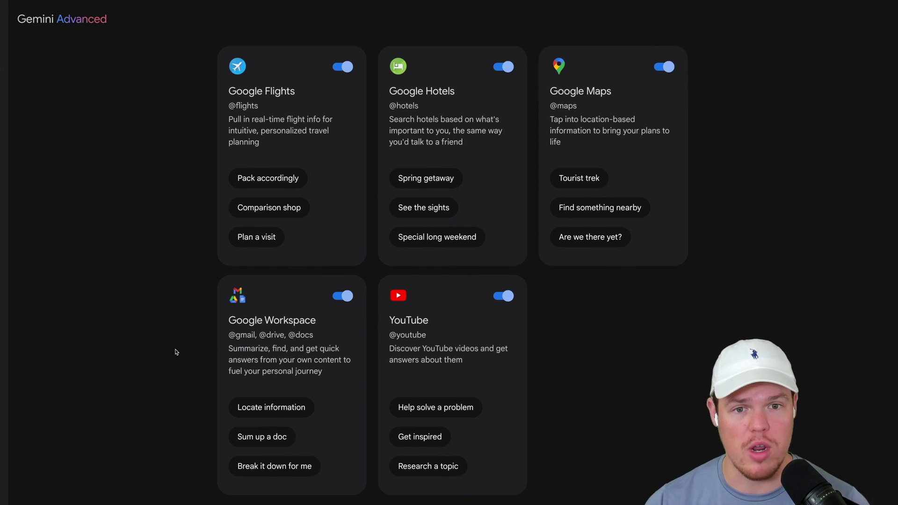
scroll(176, 352, "down", 1)
scroll(296, 188, "up", 3)
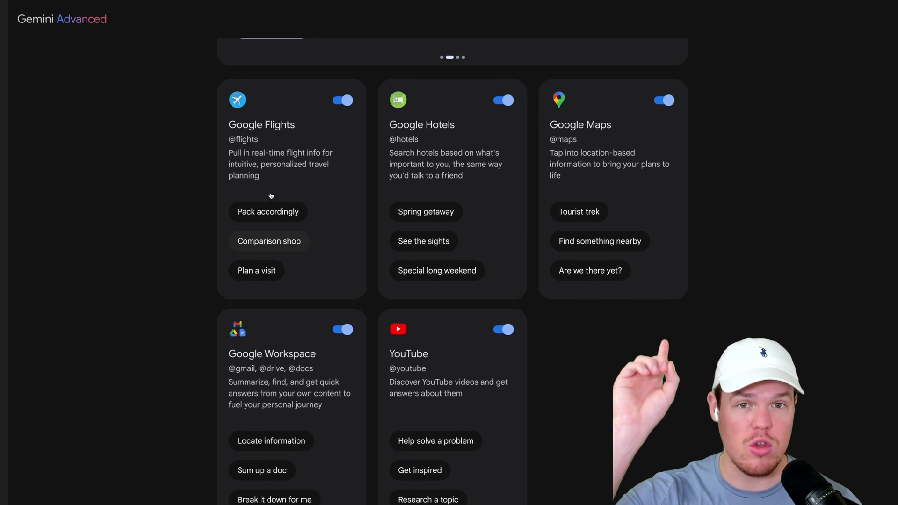
scroll(296, 176, "down", 1)
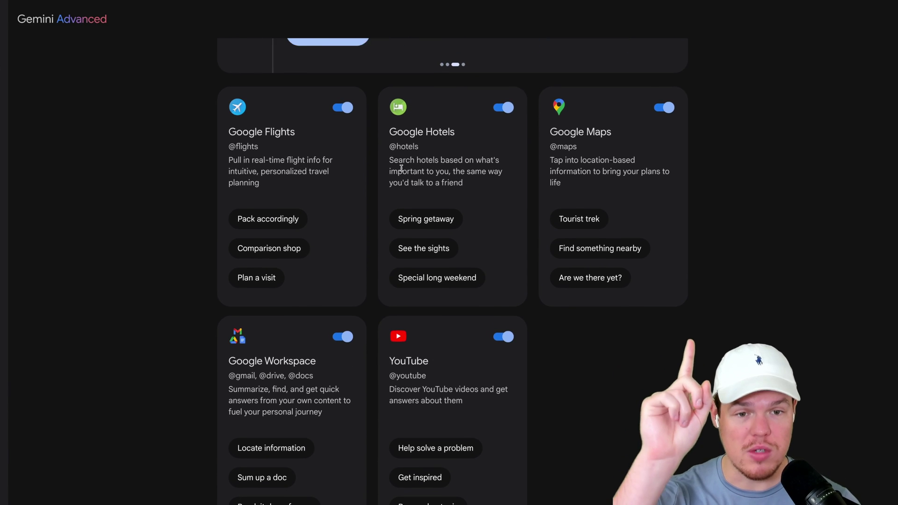
scroll(576, 145, "down", 3)
scroll(439, 314, "down", 1)
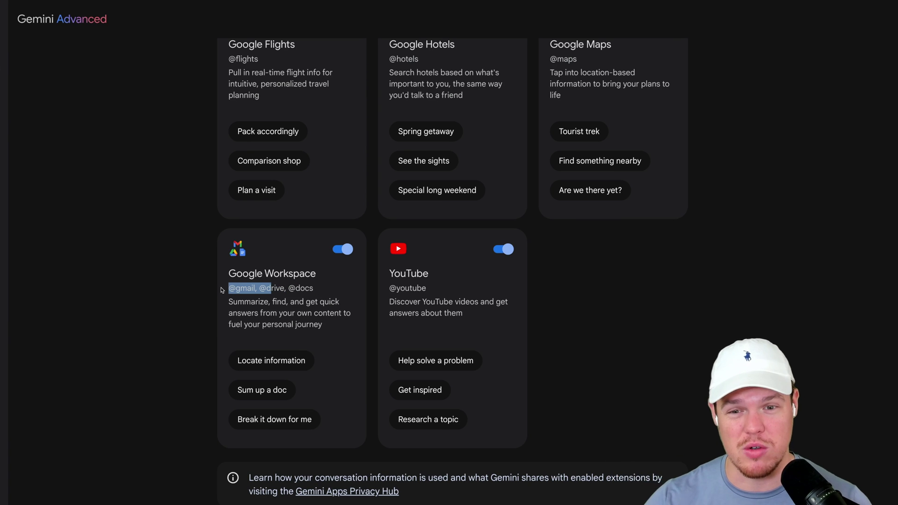
scroll(222, 290, "up", 1)
scroll(262, 267, "down", 2)
scroll(312, 241, "up", 3)
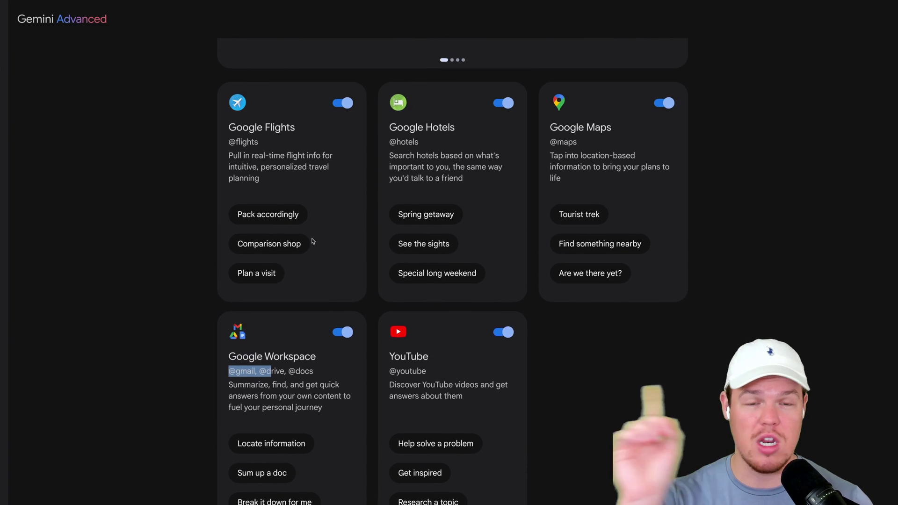
scroll(313, 242, "up", 1)
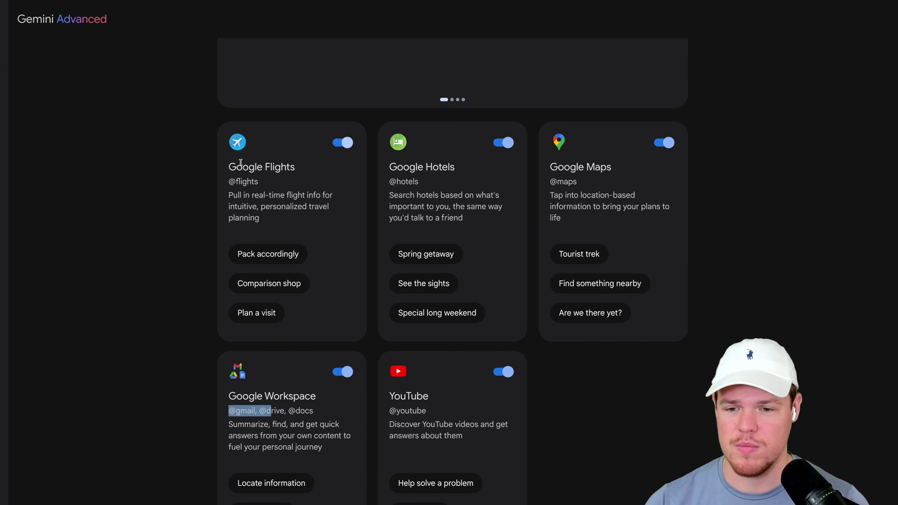
scroll(175, 321, "up", 1)
scroll(175, 321, "down", 1)
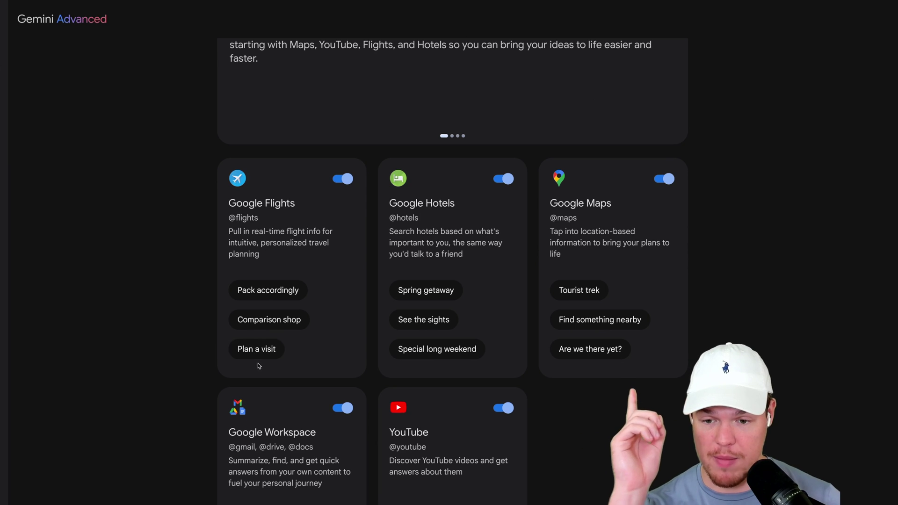
left_click(258, 359)
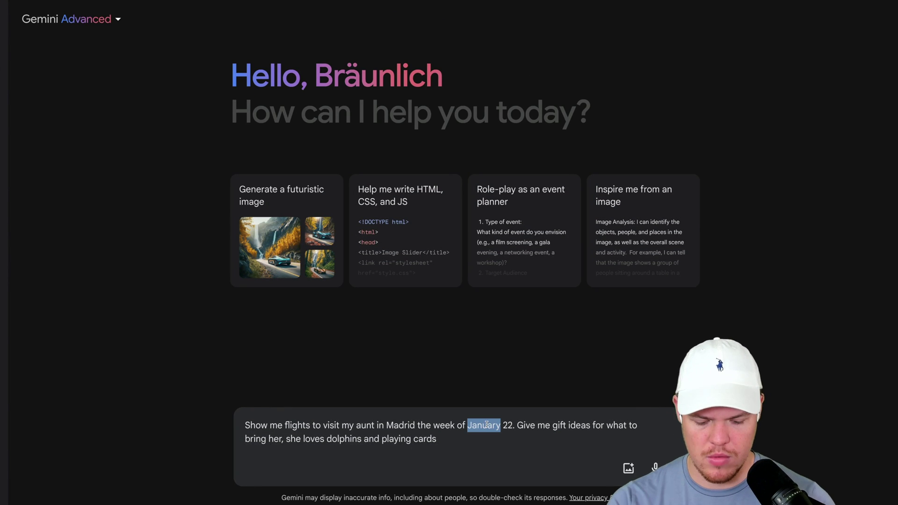
Send the prompt asking for March flights out of SFO plus dolphin-themed gift ideas.
type("MAr")
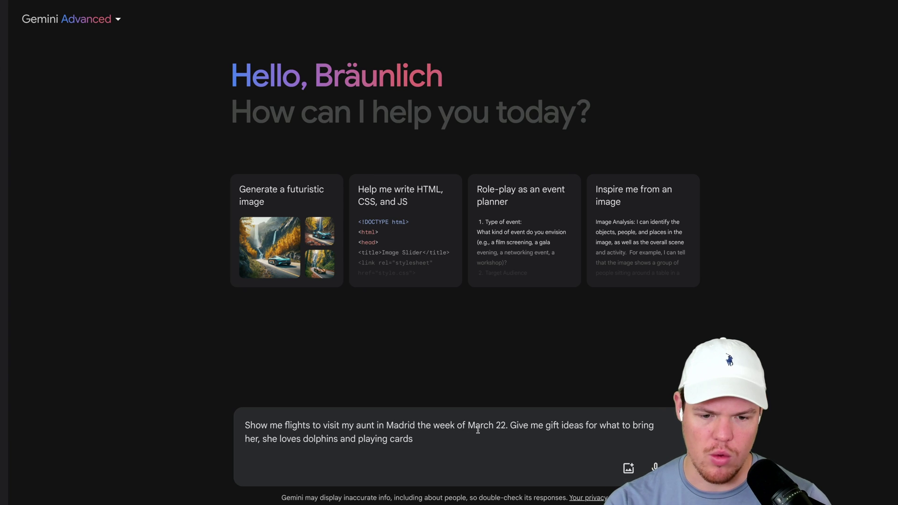
type("fl")
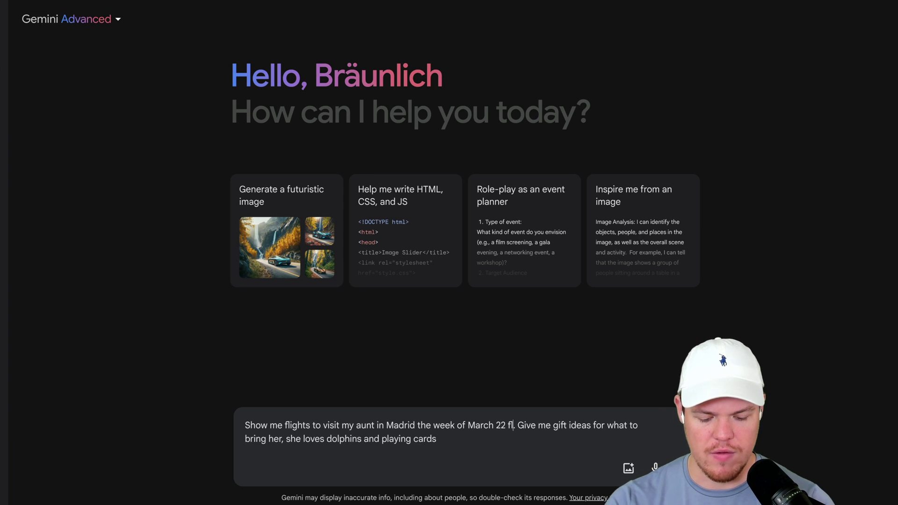
type("ying out of S")
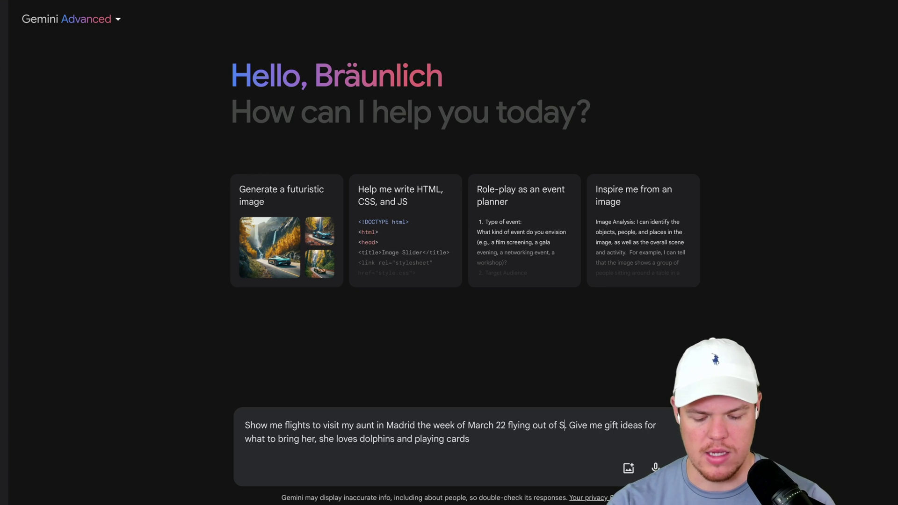
type("FO")
key("Return")
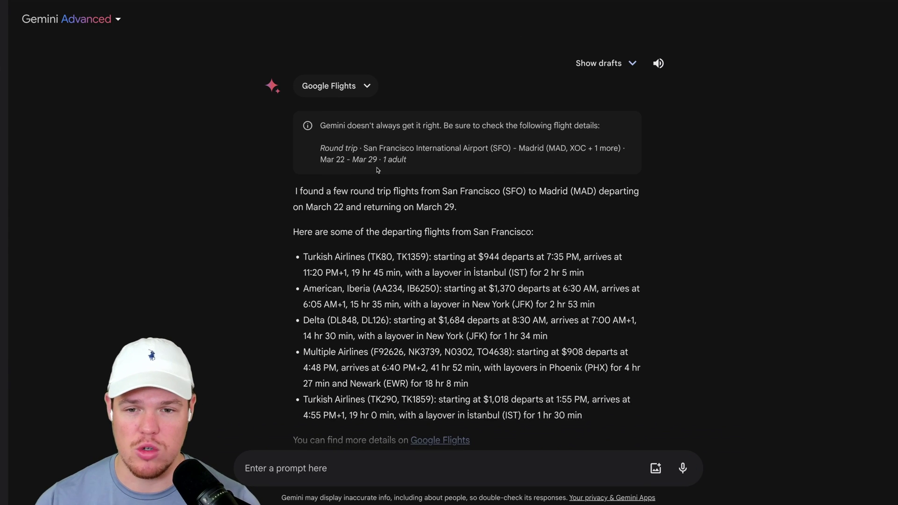
Review the SFO–Madrid flight results, opening one flight row in Google Flights, then return to the chat.
scroll(378, 169, "down", 5)
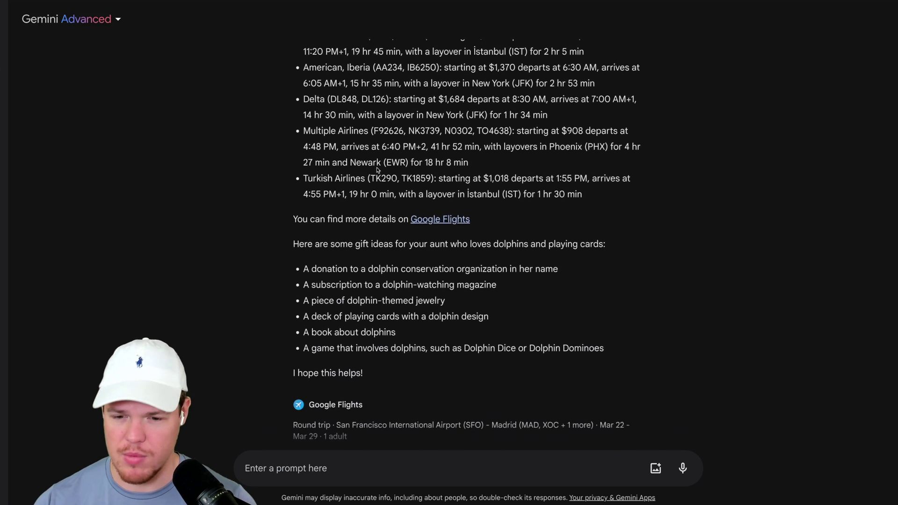
scroll(378, 170, "down", 6)
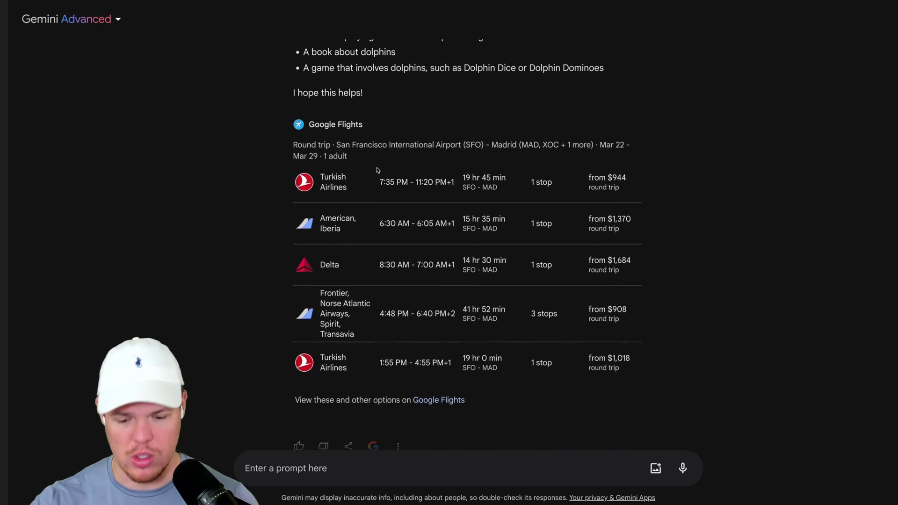
scroll(288, 190, "down", 1)
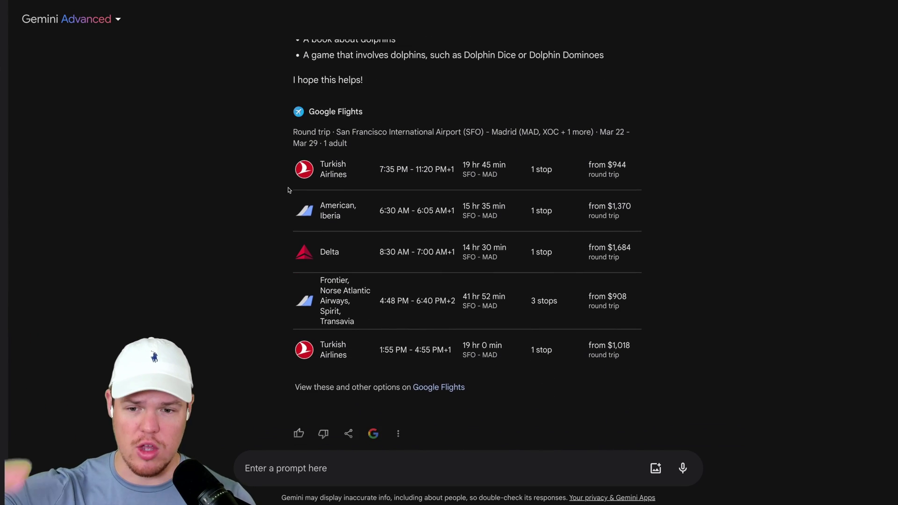
scroll(289, 190, "down", 2)
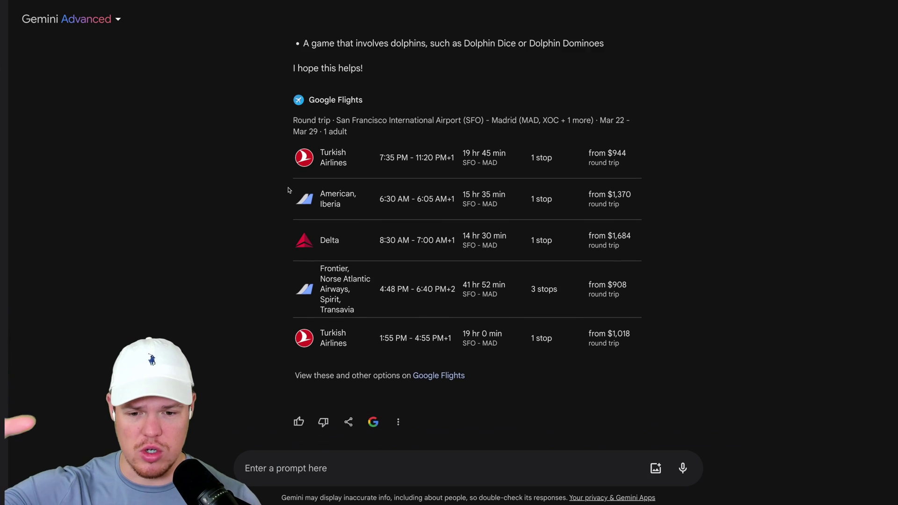
left_click(333, 228)
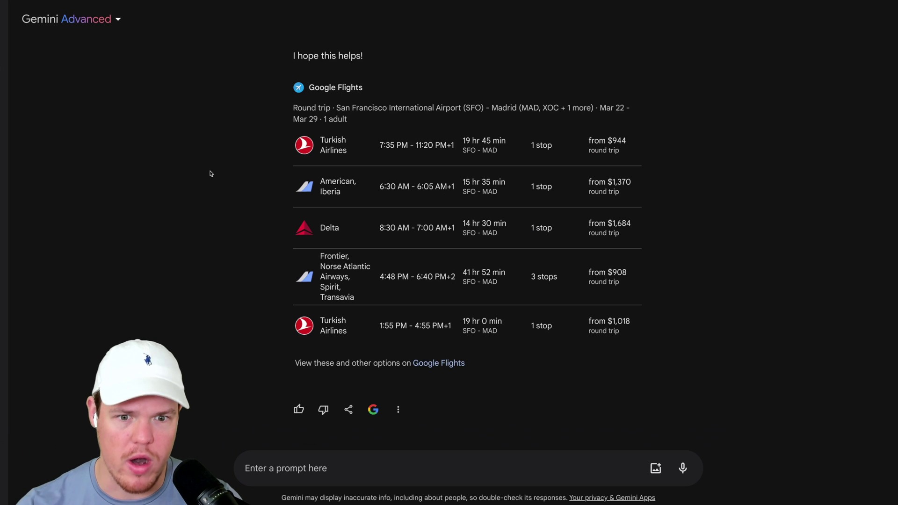
scroll(210, 173, "up", 8)
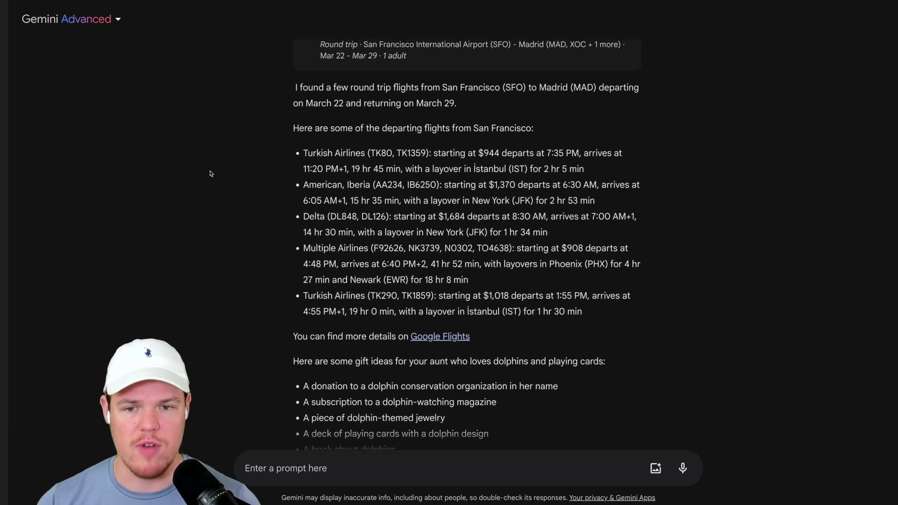
scroll(210, 174, "up", 2)
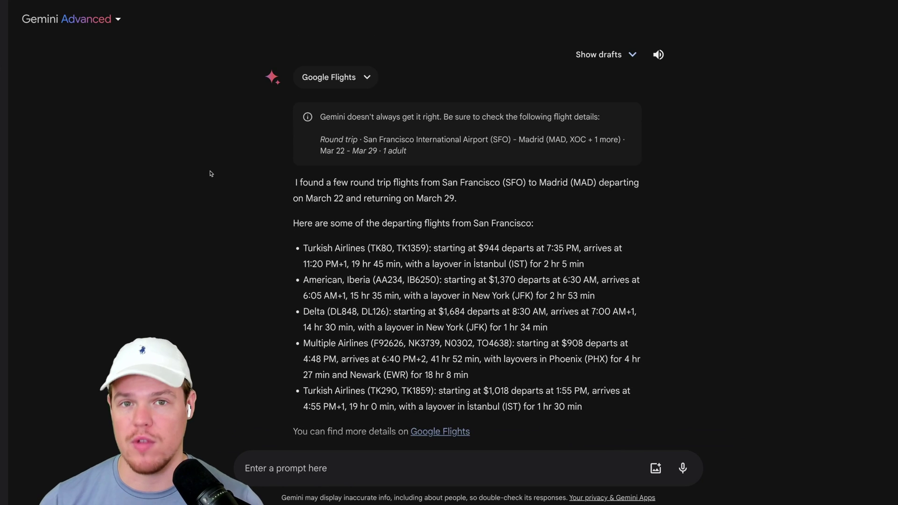
scroll(225, 325, "down", 10)
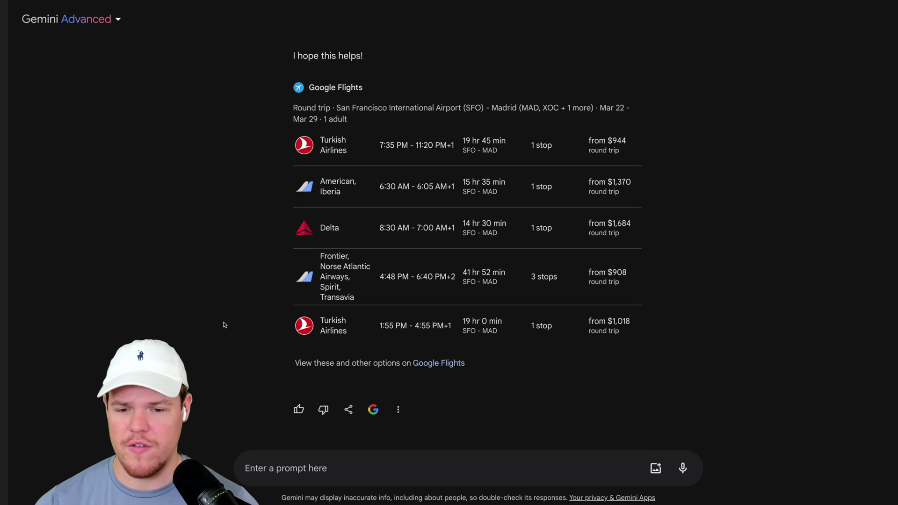
Ask 'Can we get a hotel for these dates as well for 1 person' and review the Madrid hotels ($33–$144/night).
left_click(306, 467)
type("C")
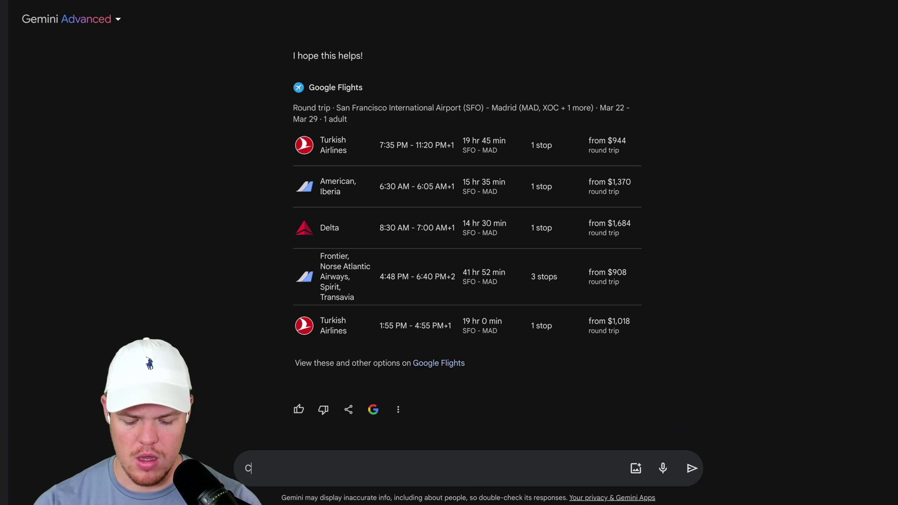
type("an we get a ")
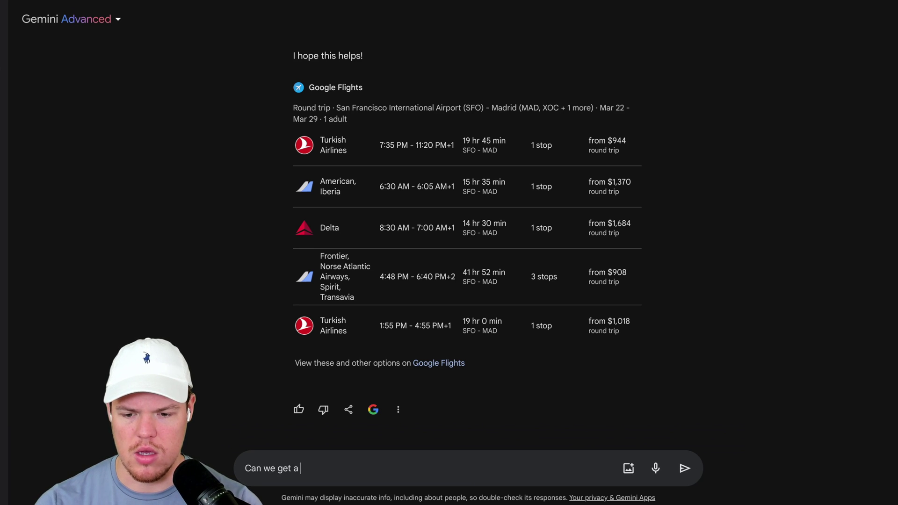
type("hotel for these date")
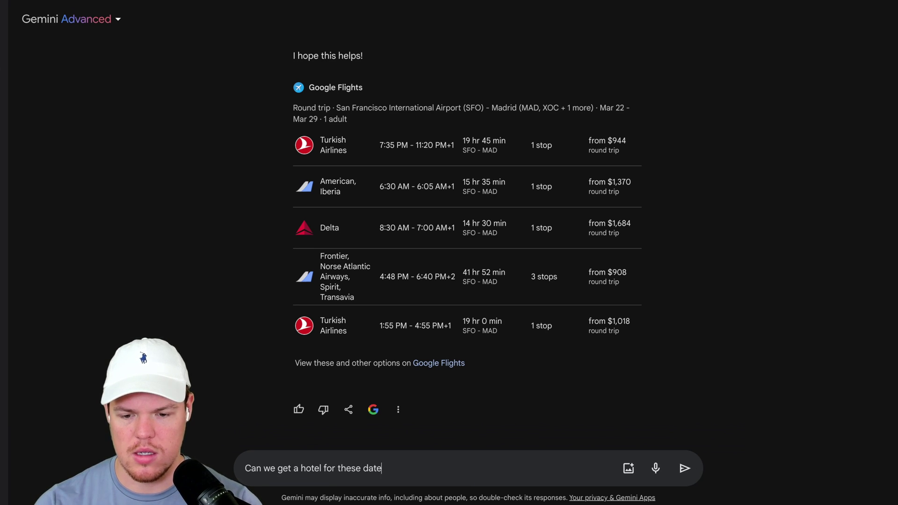
type("s as well for 1 person")
key("Return")
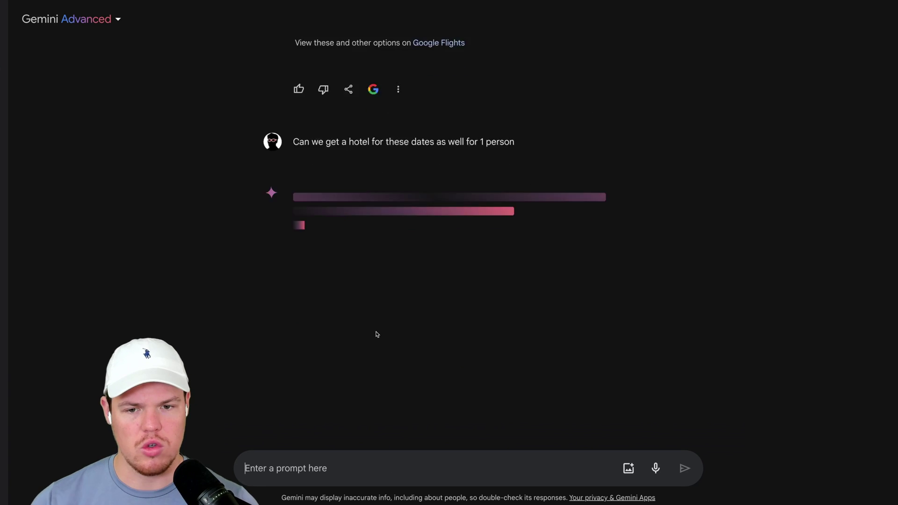
scroll(379, 327, "up", 2)
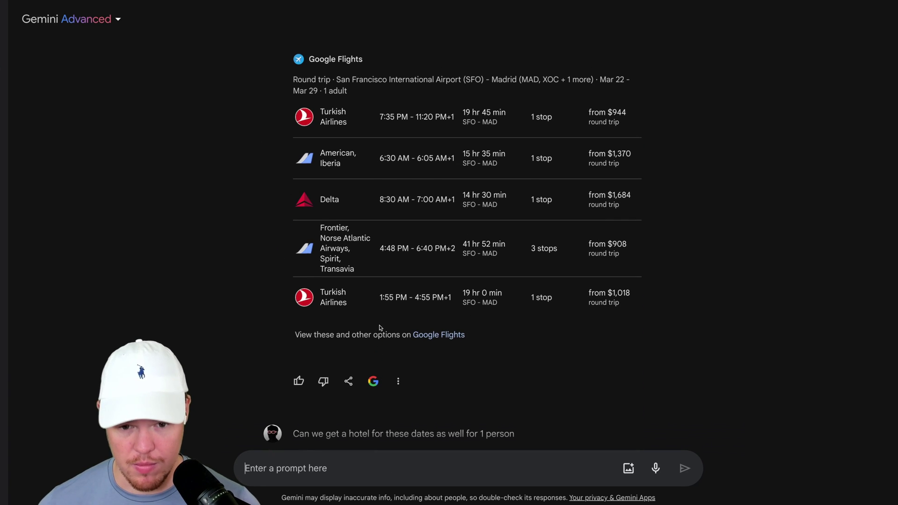
scroll(379, 327, "down", 5)
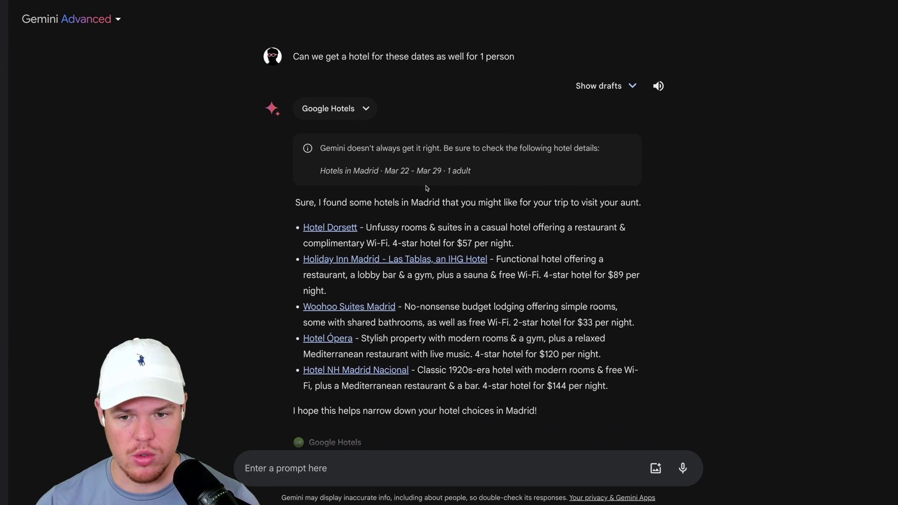
scroll(415, 200, "down", 1)
scroll(394, 332, "down", 3)
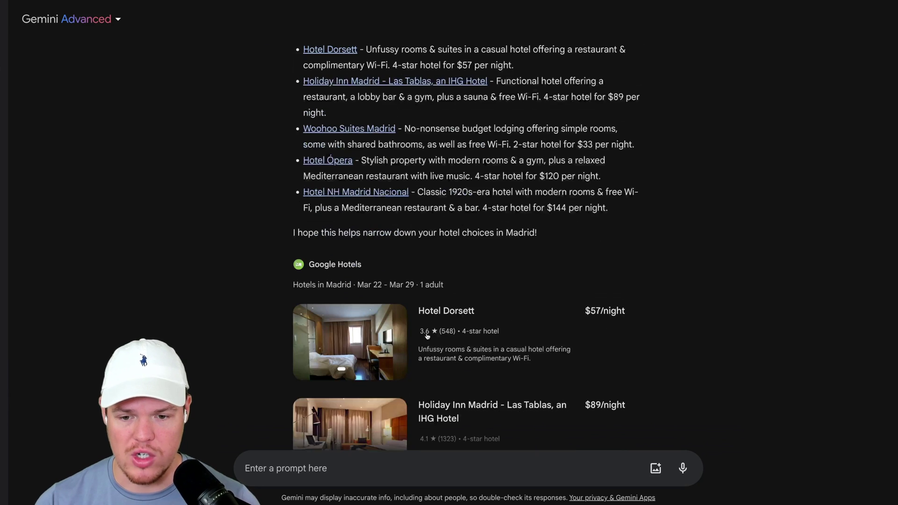
scroll(395, 333, "down", 1)
scroll(394, 266, "down", 6)
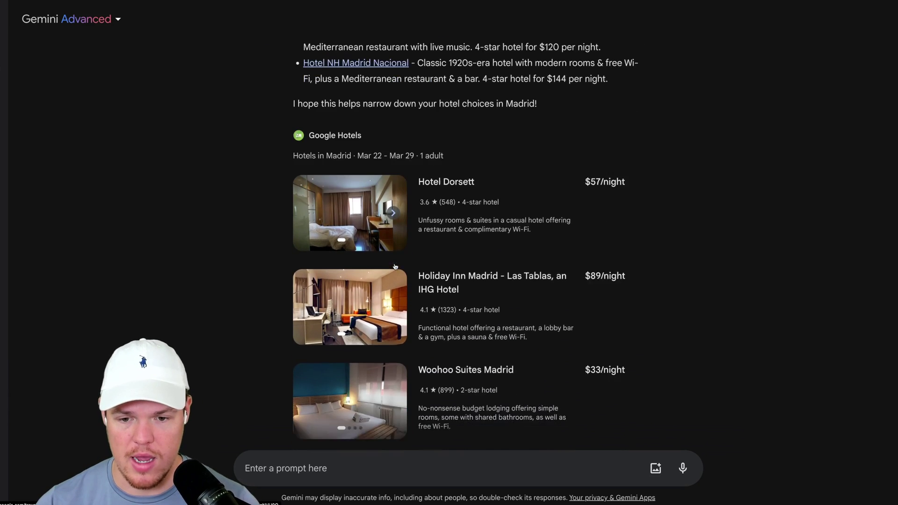
Ask which hotel and flight is cheapest, getting A&Z Javier Cabrini at $17/night and the $908 flight.
type("Out")
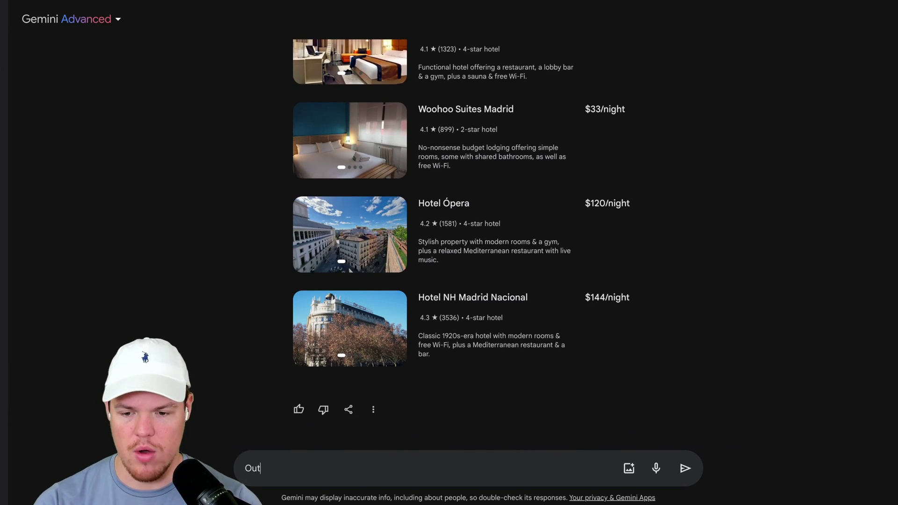
type(" of all these options wh")
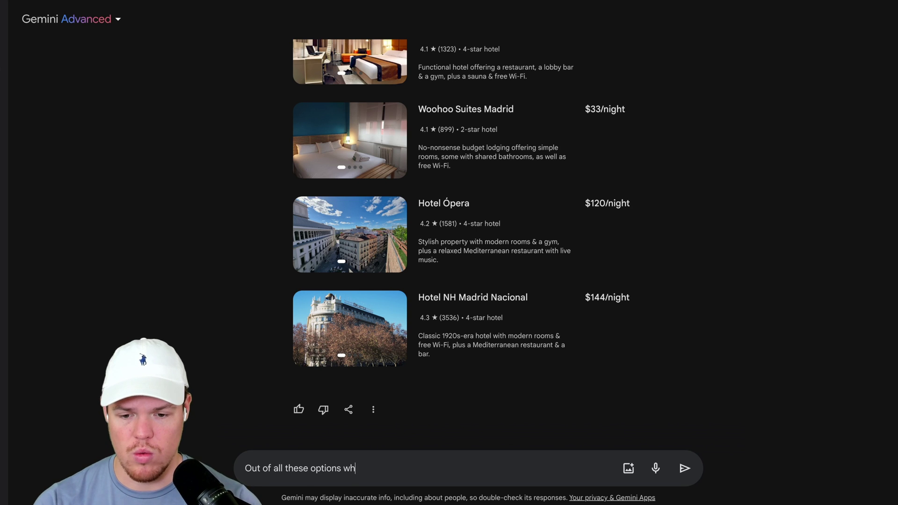
type("ich hotel and ")
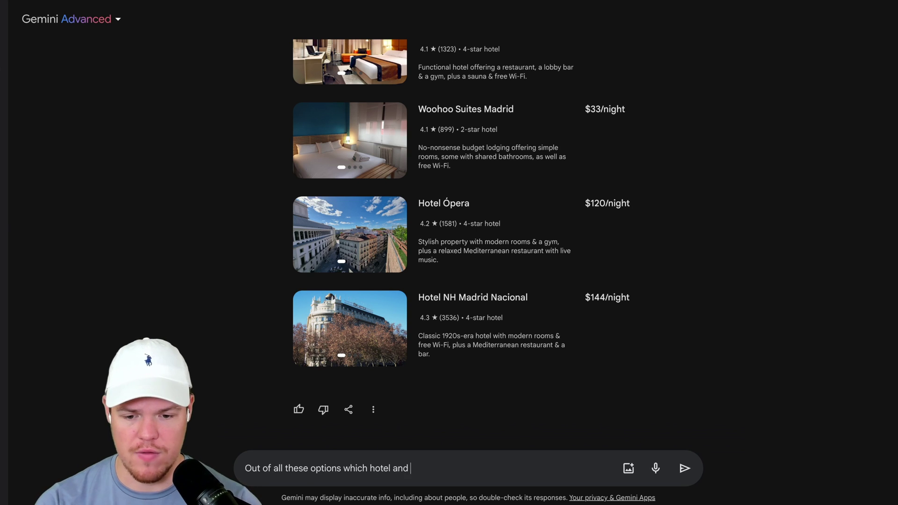
type("flight is cheapesrt")
key("Return")
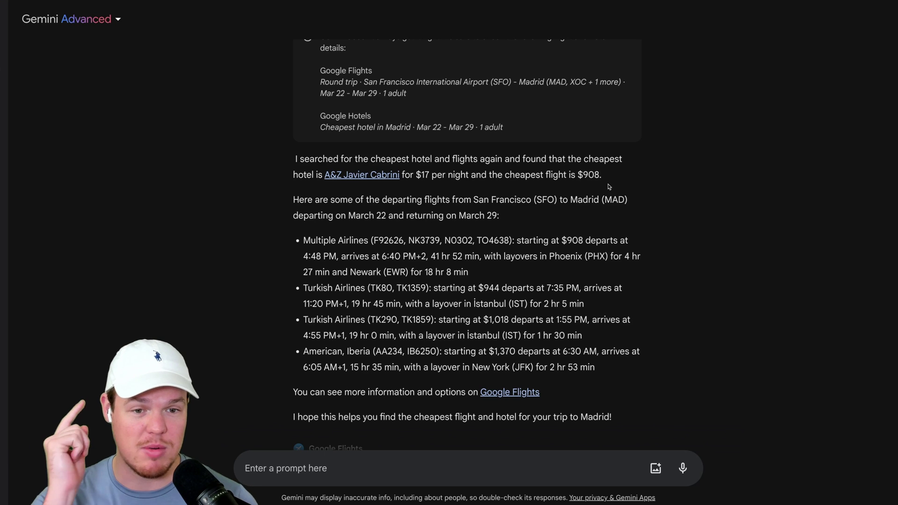
scroll(602, 190, "up", 2)
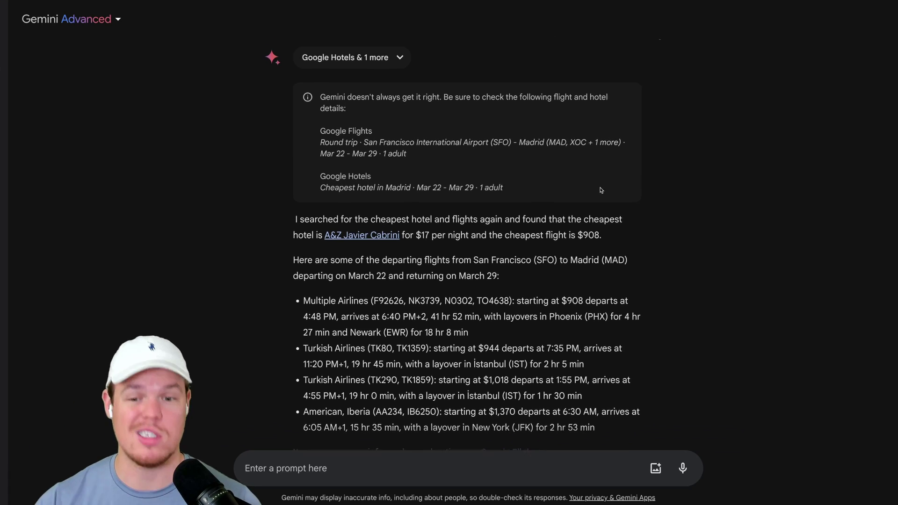
scroll(606, 208, "down", 7)
scroll(614, 238, "down", 1)
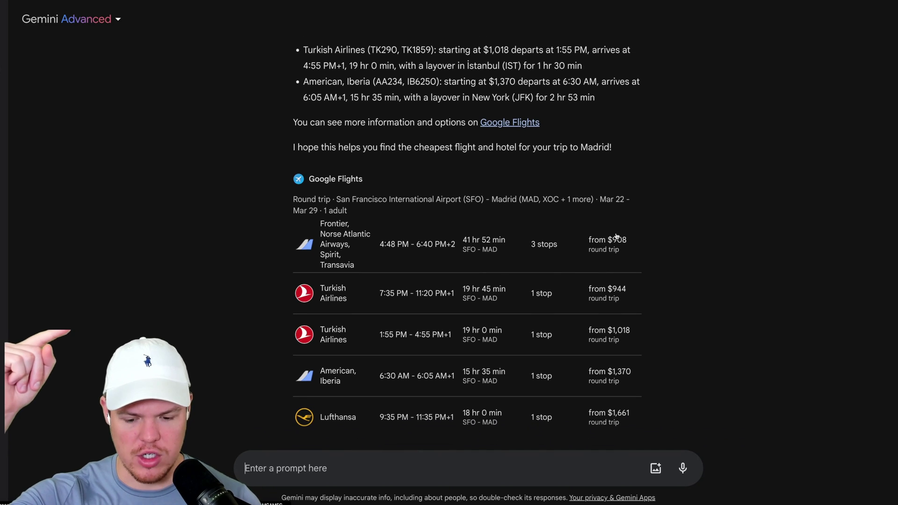
scroll(650, 267, "down", 6)
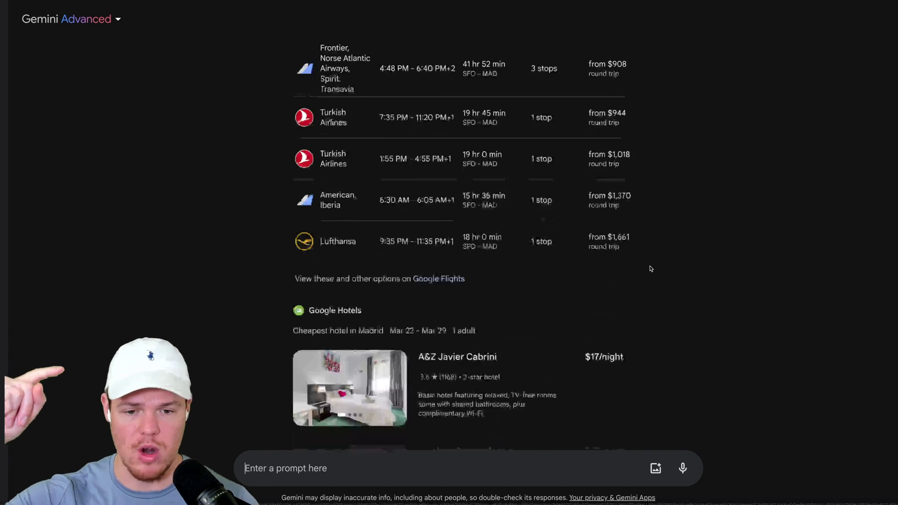
scroll(601, 256, "down", 1)
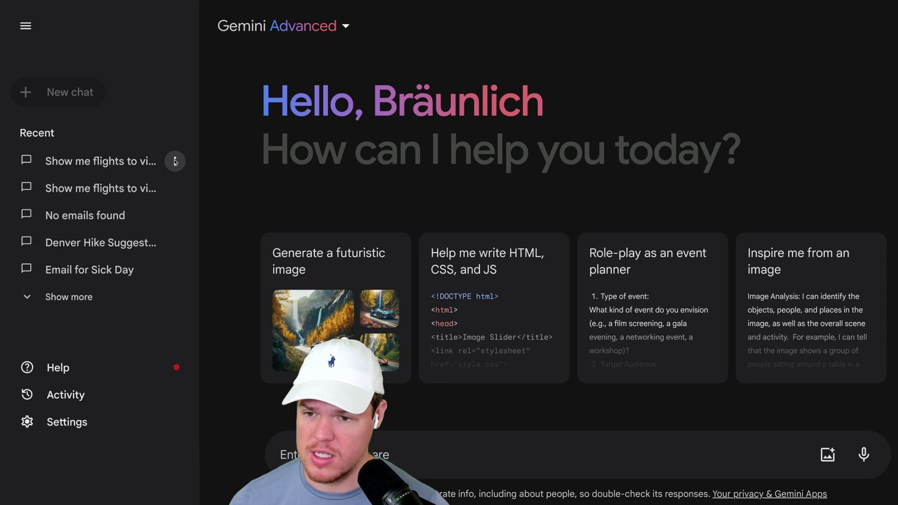
Pin the recent flight-search chat with a kissing-face emoji icon and the title 'flights'.
left_click(176, 161)
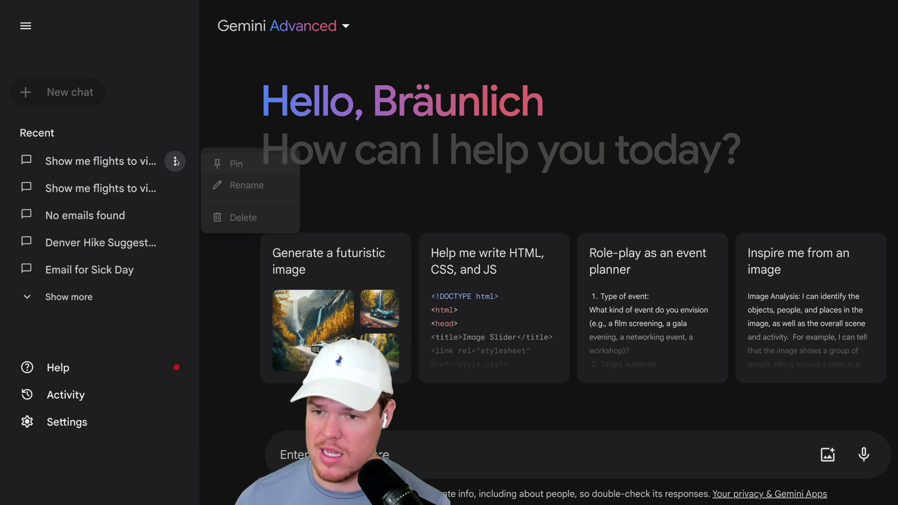
left_click(236, 167)
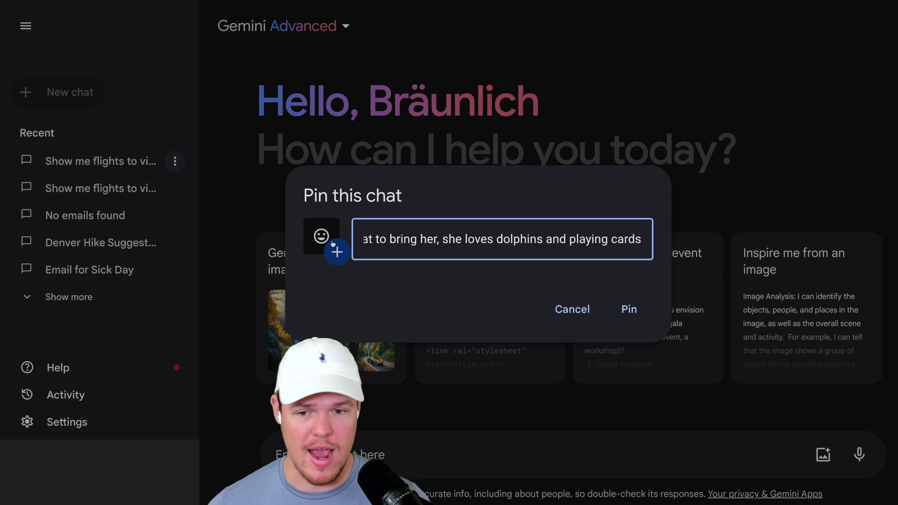
left_click(332, 244)
left_click(356, 139)
left_click(462, 238)
key("ctrl+a")
type("flights")
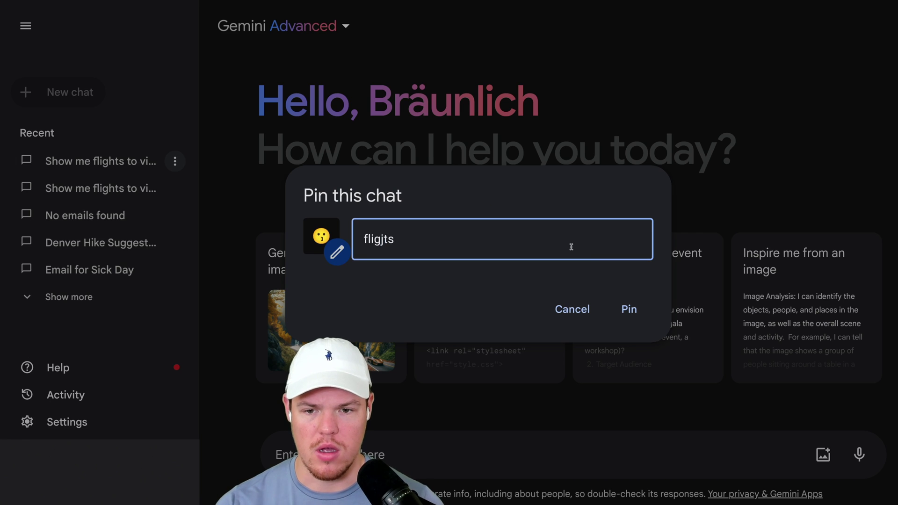
key("BackSpace")
key("BackSpace")
type("hts")
left_click(633, 305)
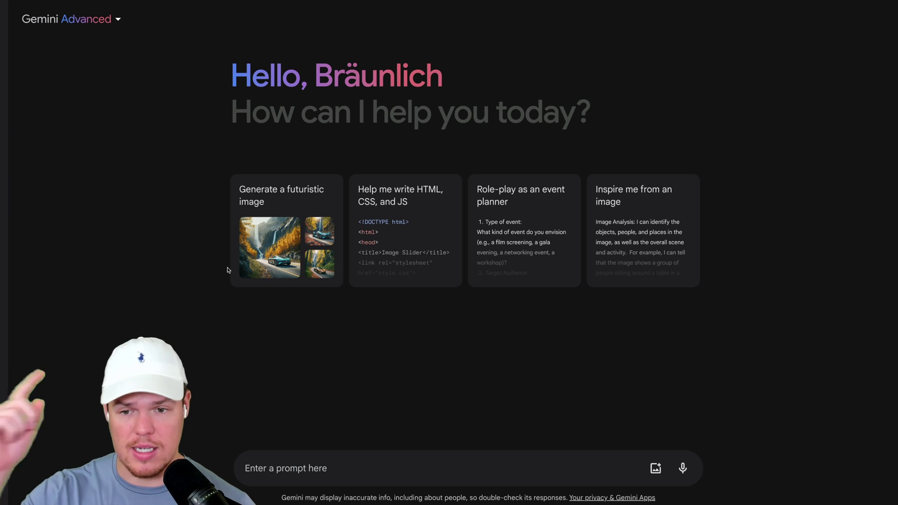
Generate futuristic car images from the suggestion card and browse all four in the enlarged view.
left_click(336, 312)
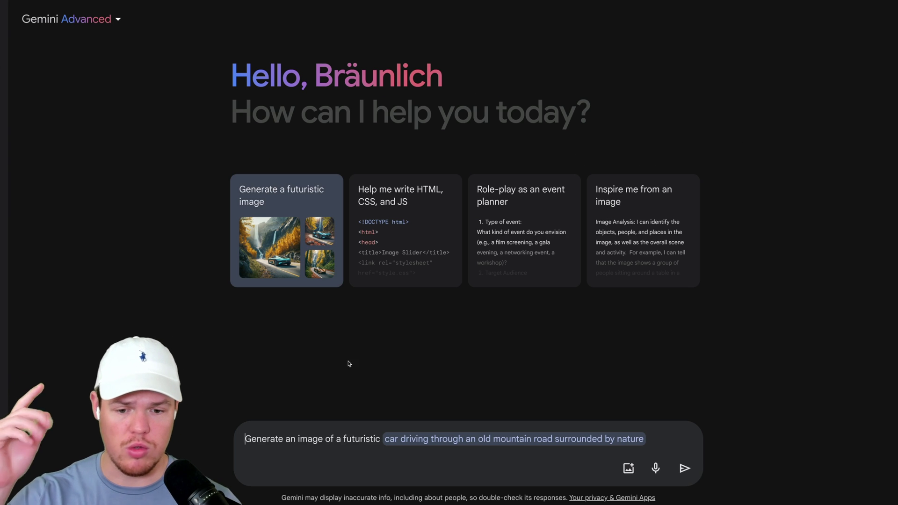
left_click(685, 469)
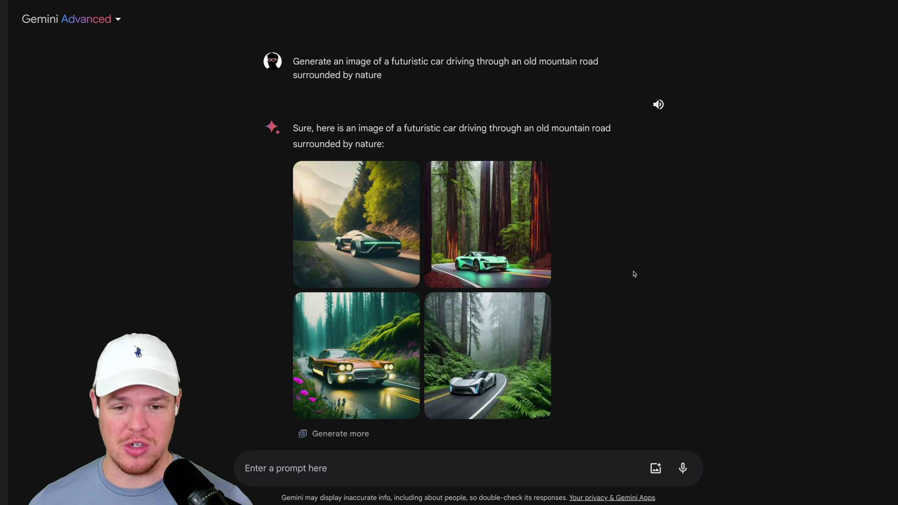
left_click(527, 241)
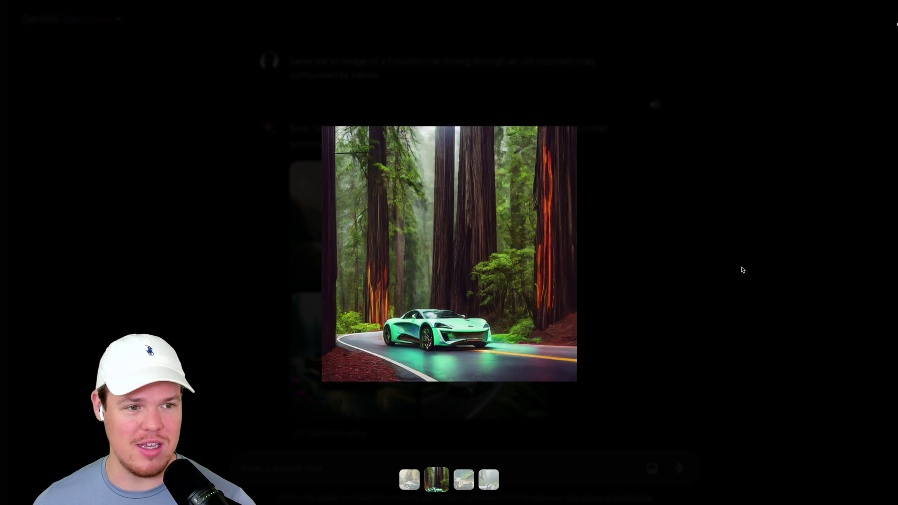
key("Left")
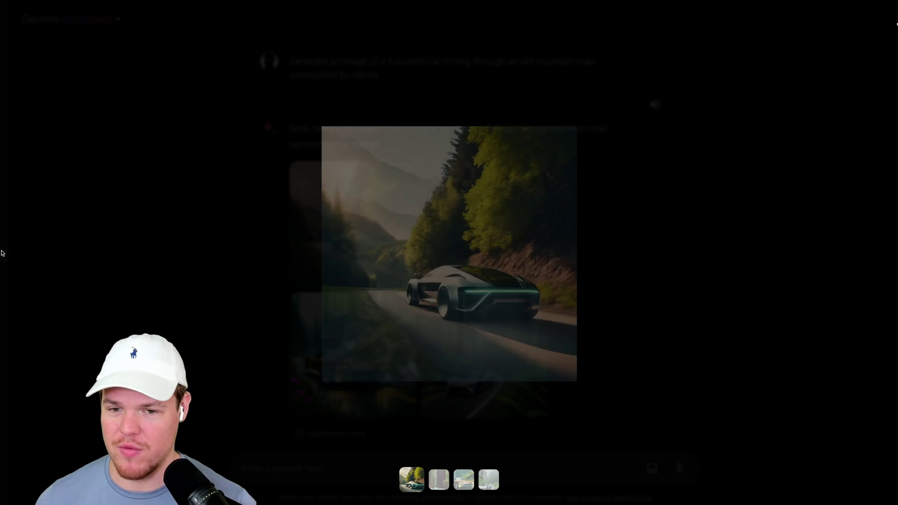
left_click(893, 255)
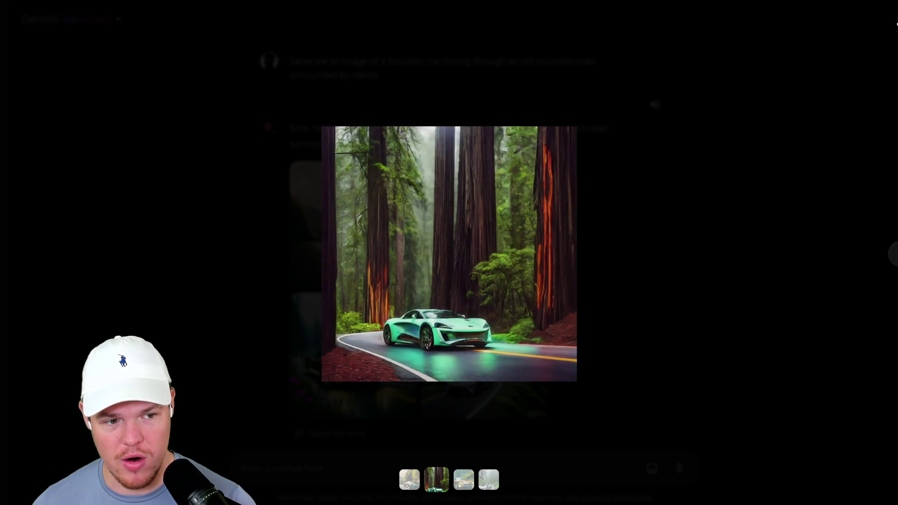
left_click(893, 255)
left_click(893, 255)
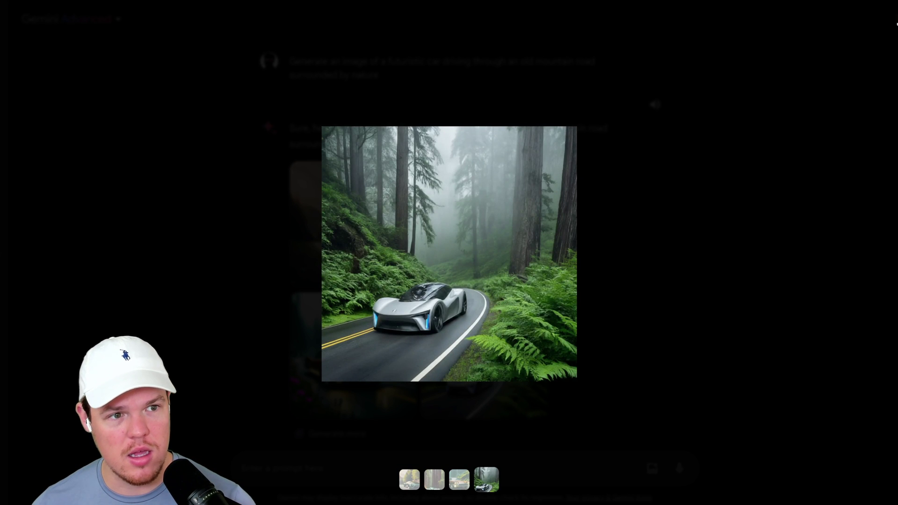
left_click(4, 21)
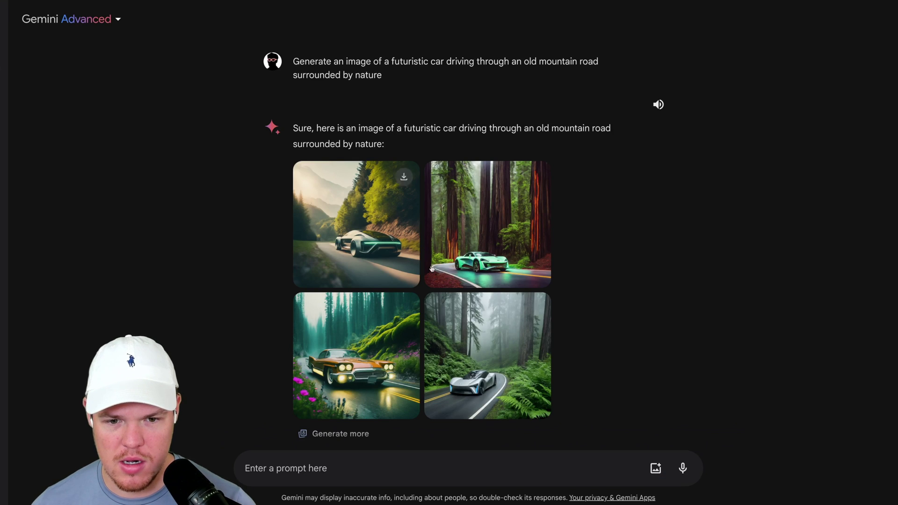
left_click(510, 240)
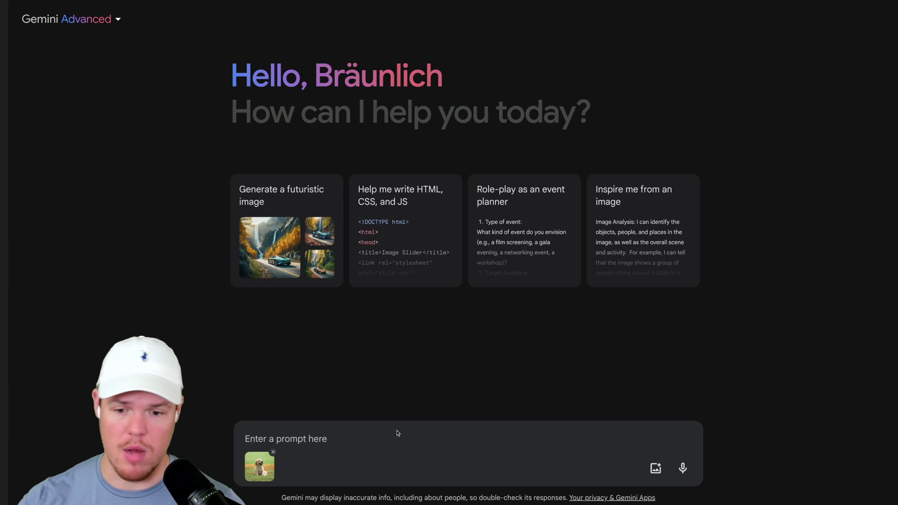
Ask 'What is this' about the attached photo and read the golden retriever puppy identification.
left_click(332, 436)
type("What i")
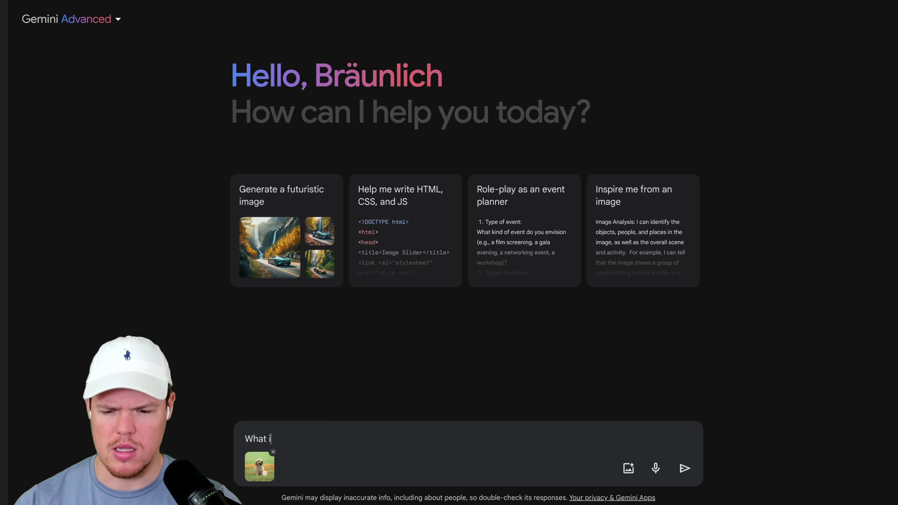
type("s this")
key("Return")
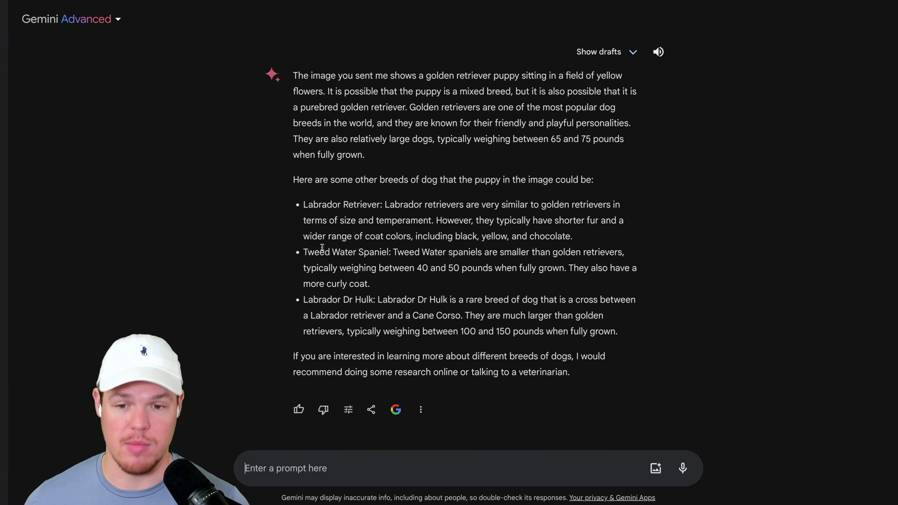
scroll(322, 247, "up", 2)
scroll(322, 250, "up", 1)
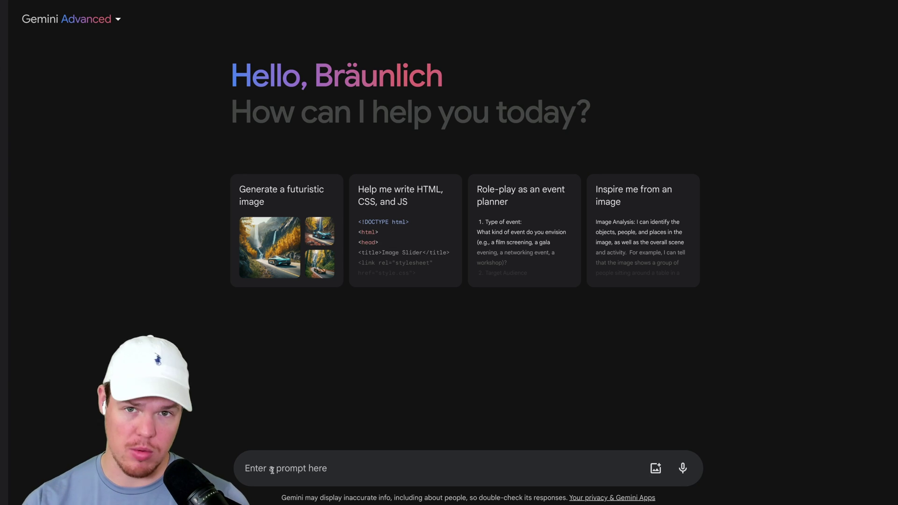
Send the question 'What is the current trend for ev vehicles'.
type("What is the ")
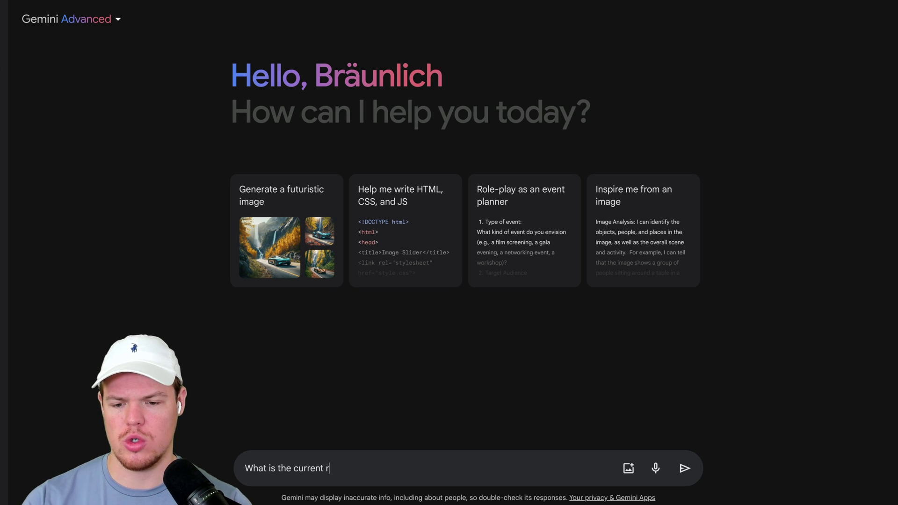
type("current trend for ev vehicles")
key("Return")
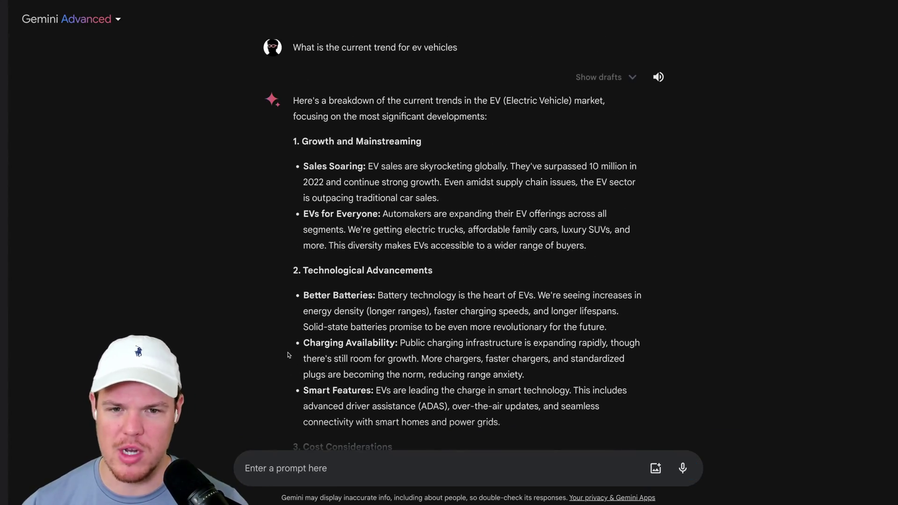
Double-check the EV-trends answer with Google Search and review the green-highlighted passages.
scroll(289, 355, "down", 15)
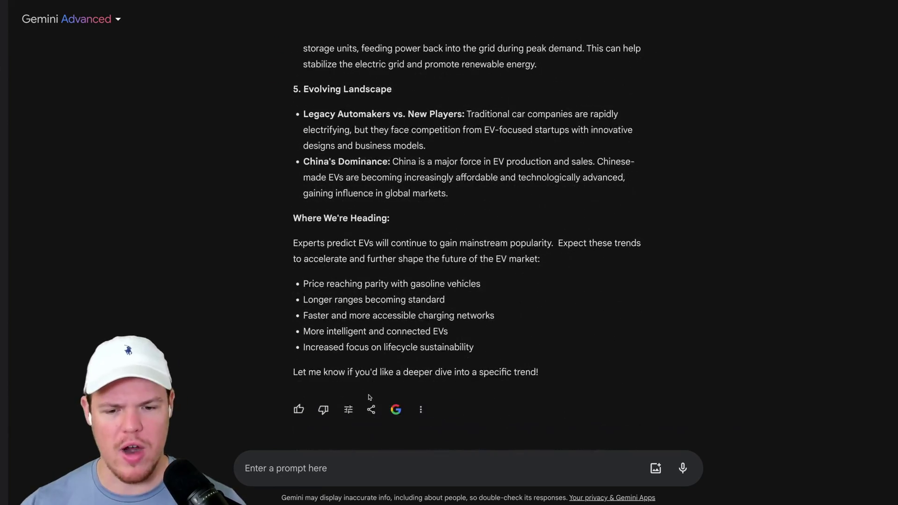
left_click(396, 412)
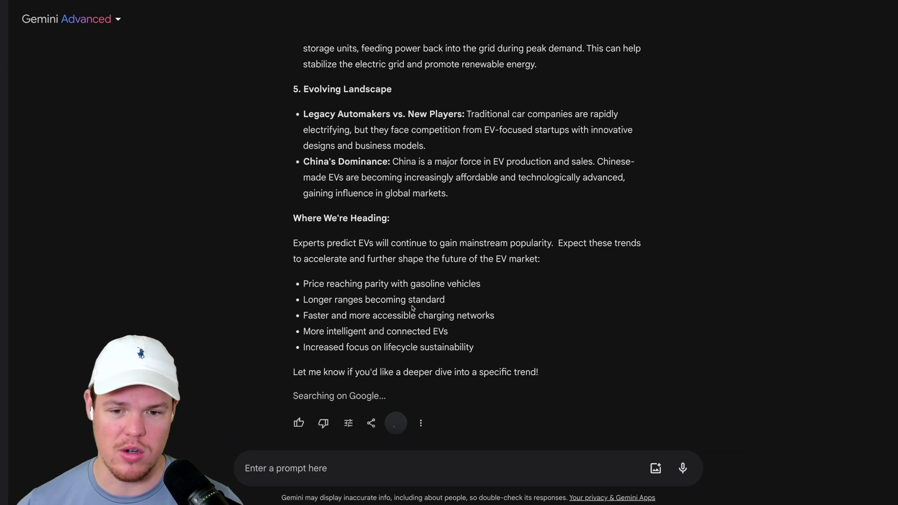
scroll(410, 311, "up", 12)
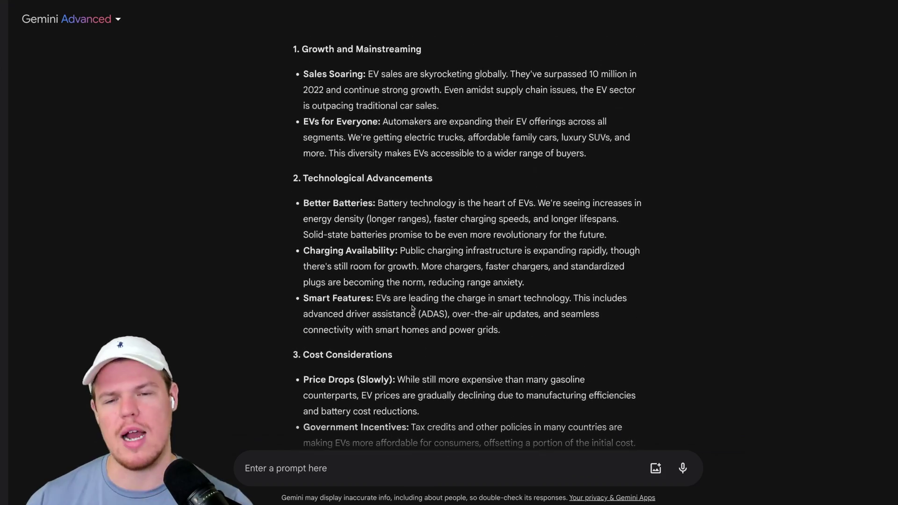
scroll(412, 308, "up", 3)
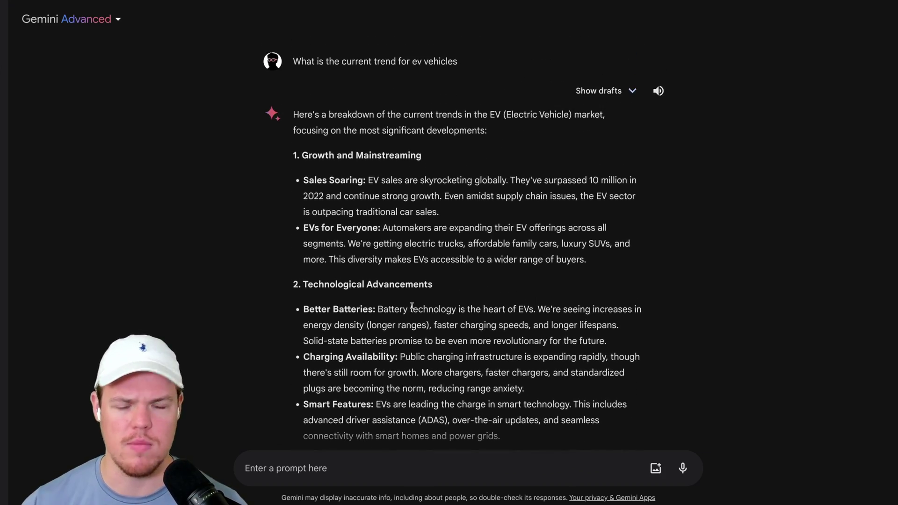
scroll(462, 260, "up", 4)
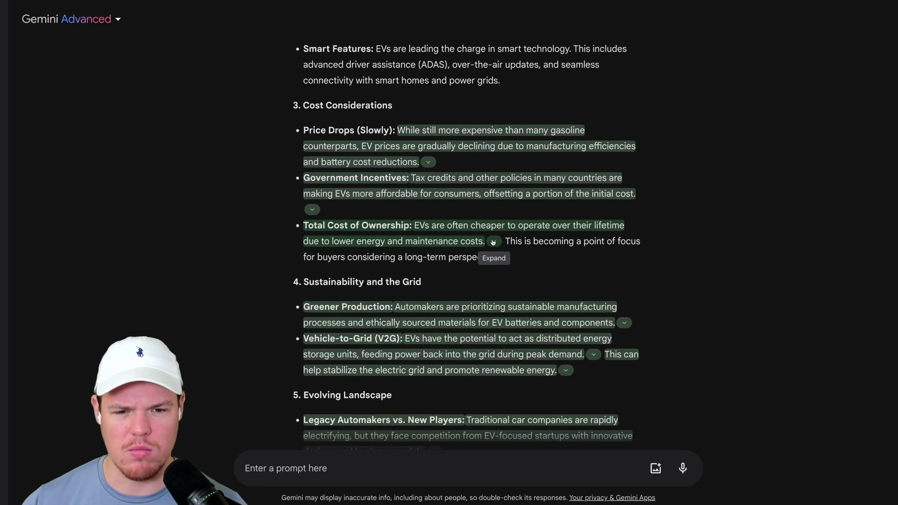
Expand the ownership-cost claim's source, view the betterenergy.org article, then return to the chat.
left_click(493, 241)
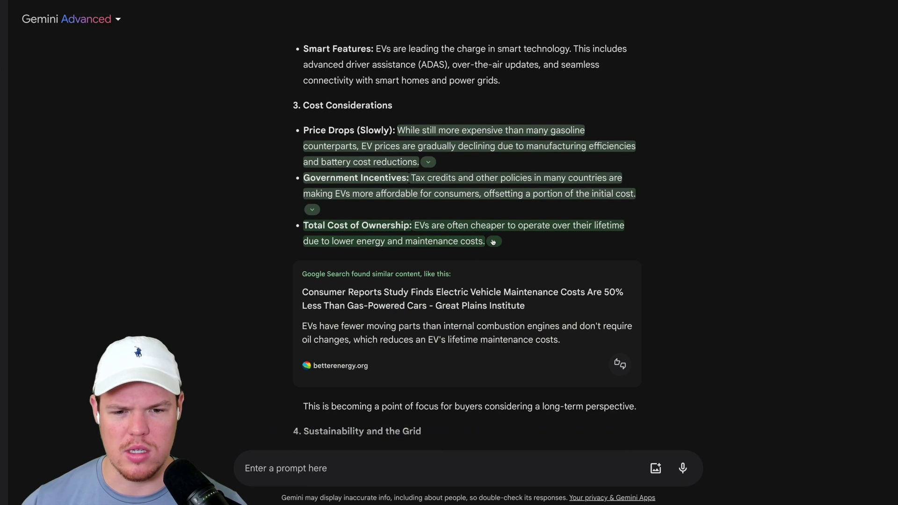
left_click(344, 366)
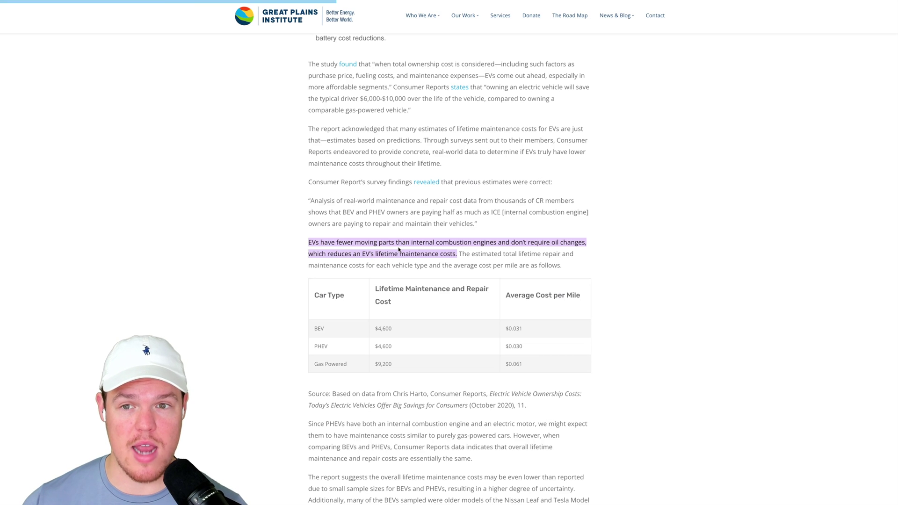
key("ctrl+w")
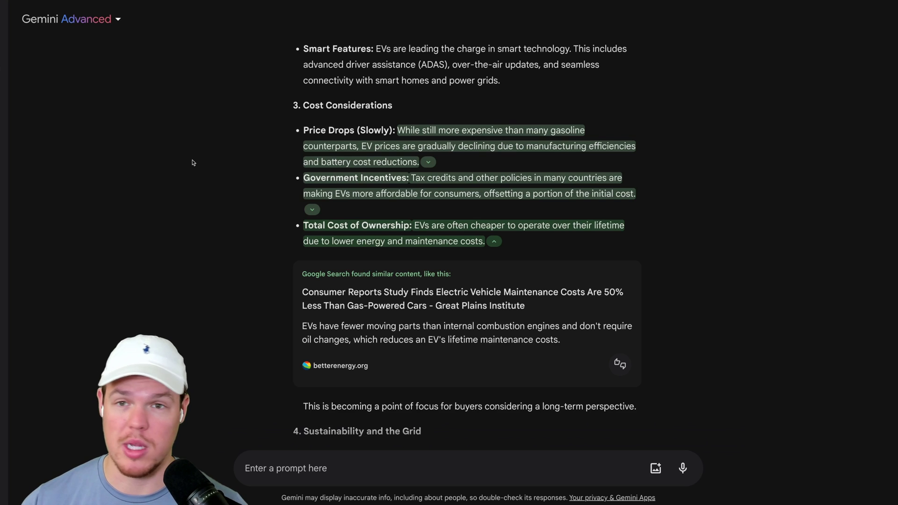
scroll(194, 163, "down", 7)
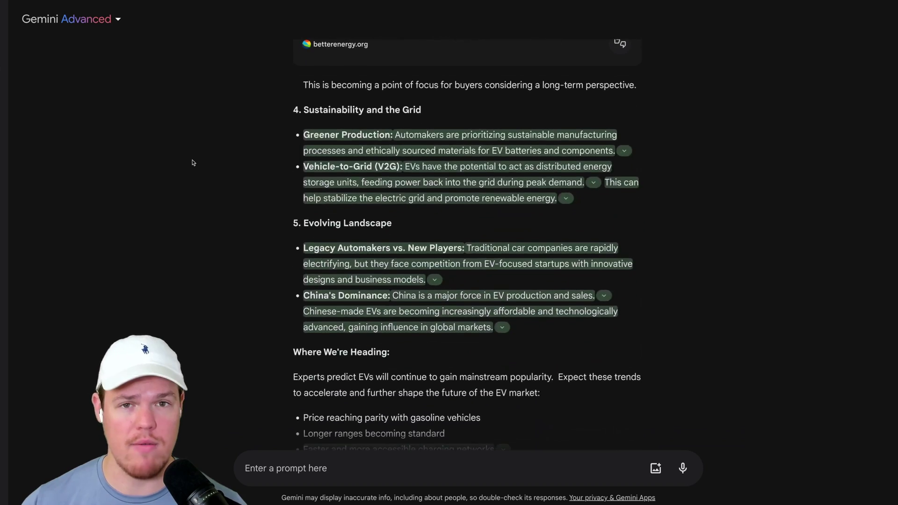
scroll(194, 163, "up", 11)
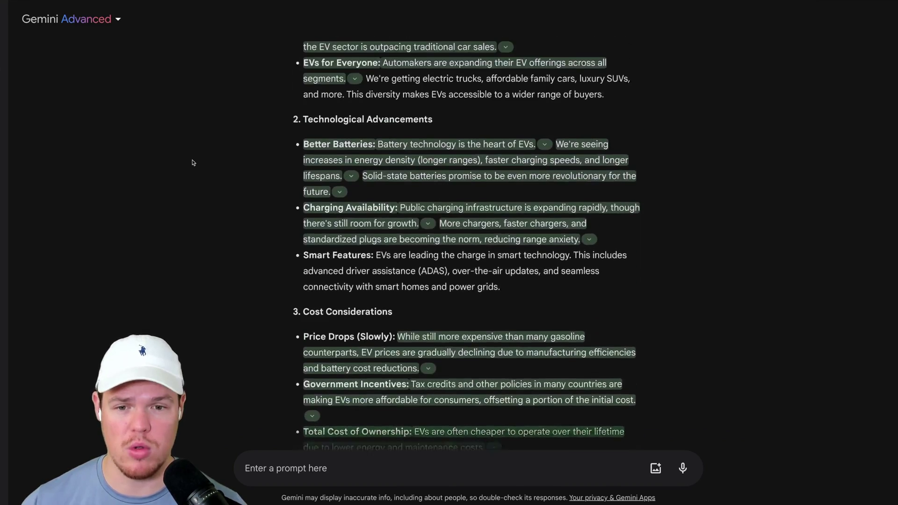
scroll(193, 163, "up", 1)
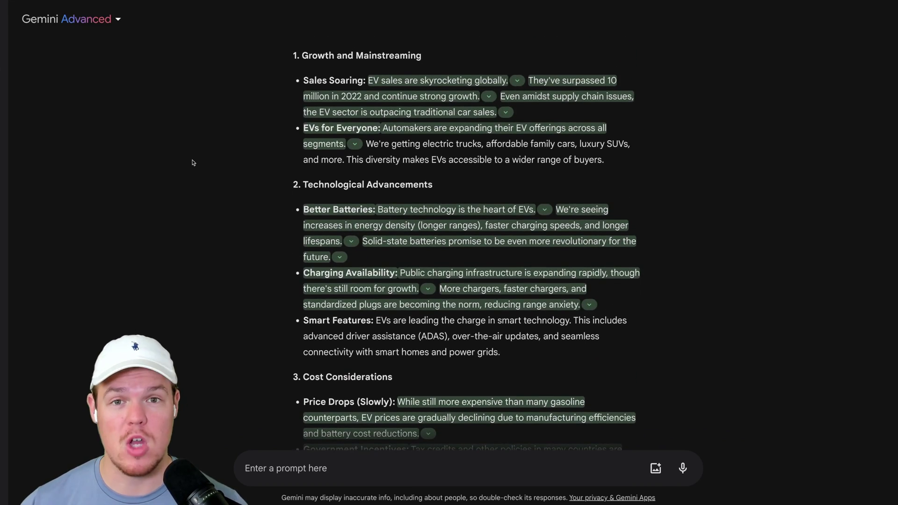
scroll(193, 163, "down", 20)
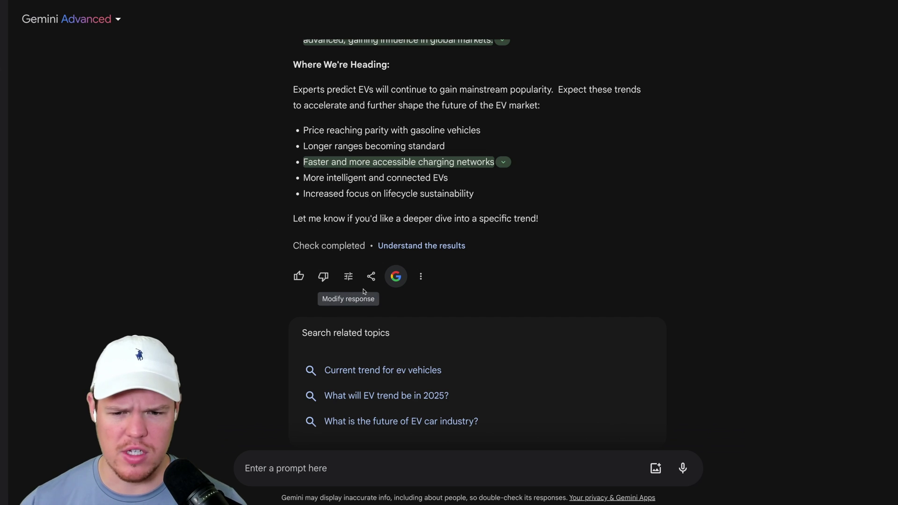
Ask Gemini 'Ok give me a summarization and thesis of the trend' as a follow-up.
left_click(315, 465)
type("Ok gi")
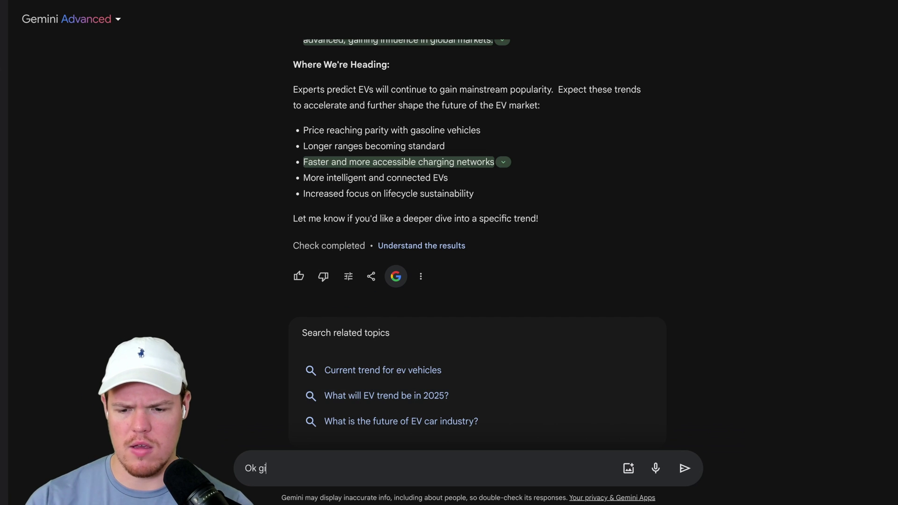
type("ve me a summariz")
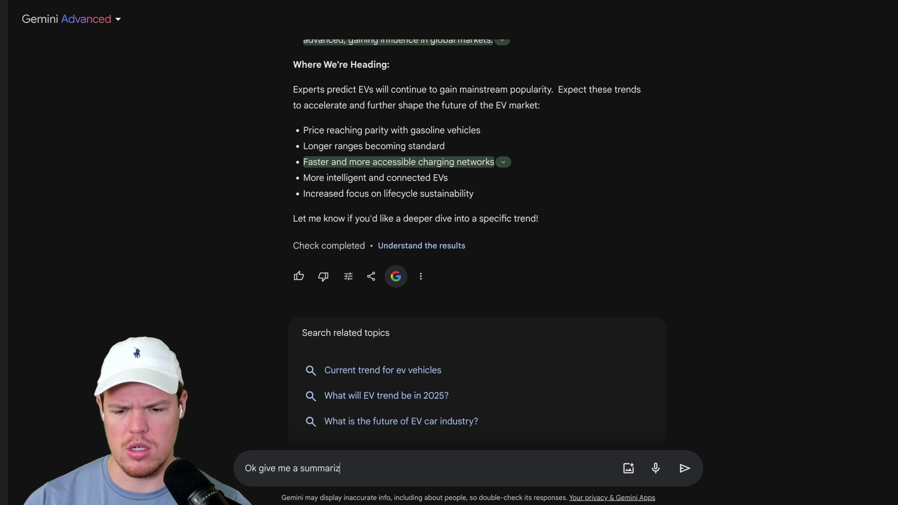
type("ation and thesis of t")
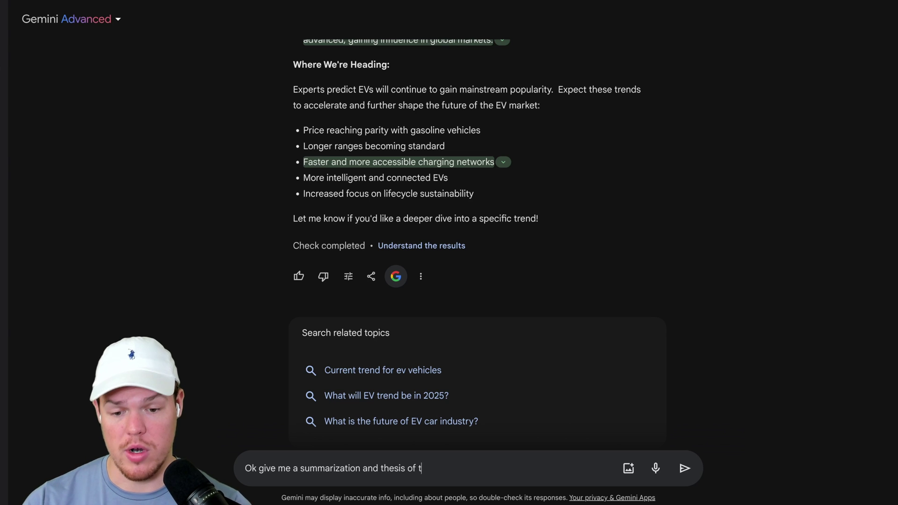
type("he trend")
key("Return")
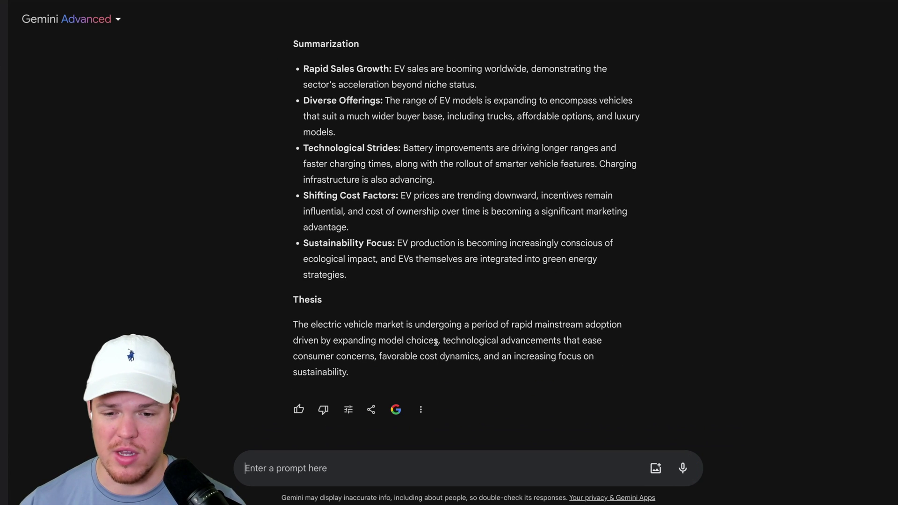
Export the EV summary and thesis to Google Docs, then draft it as a Gmail email.
left_click(371, 410)
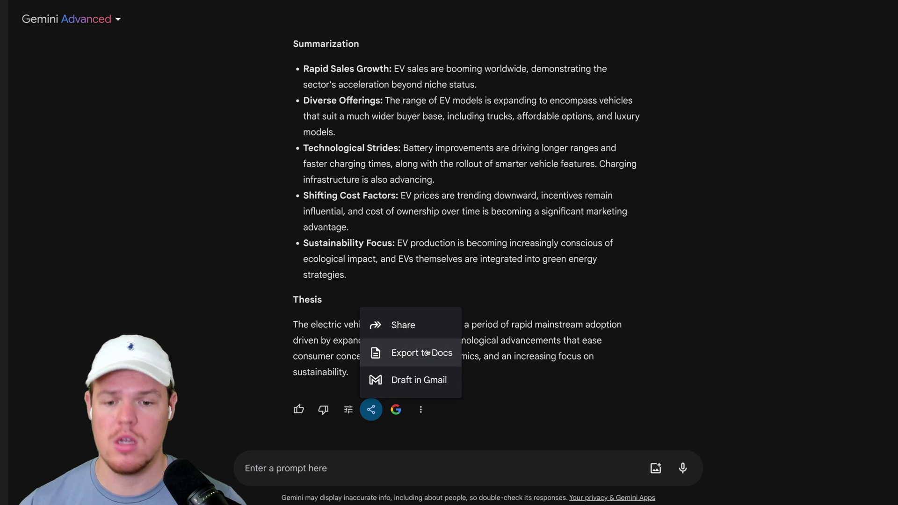
left_click(427, 352)
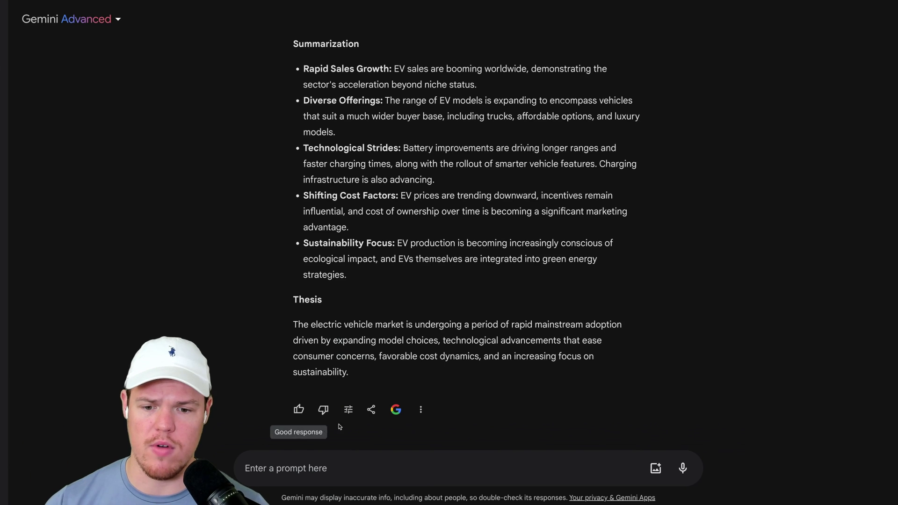
left_click(371, 410)
left_click(409, 379)
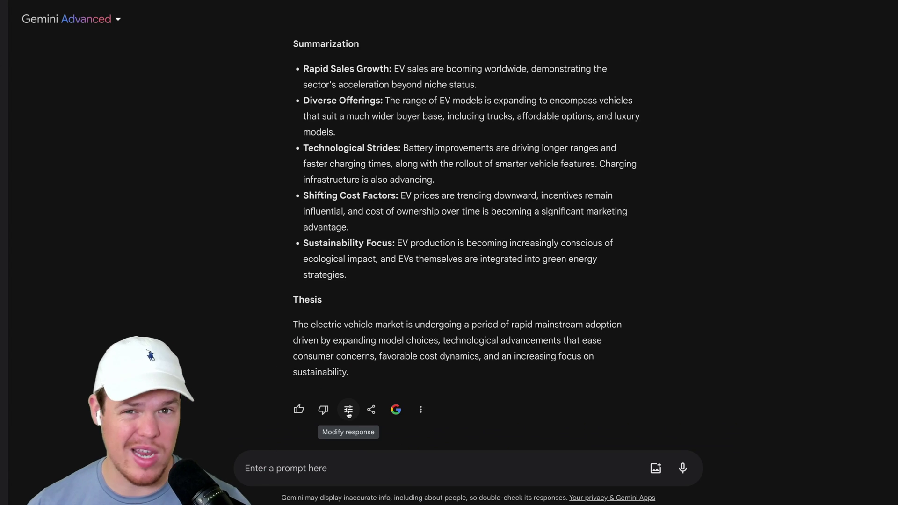
View the Modify response options (Shorter, Longer, Simpler) for the EV answer.
left_click(349, 412)
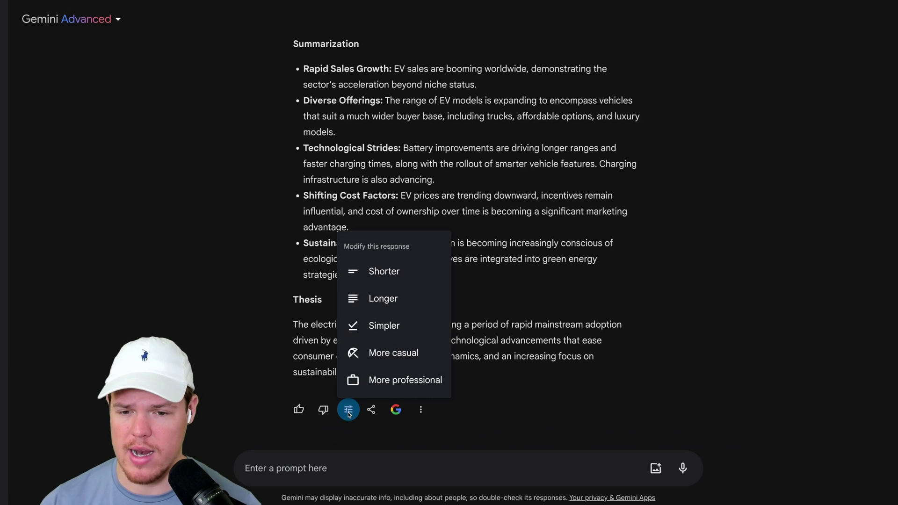